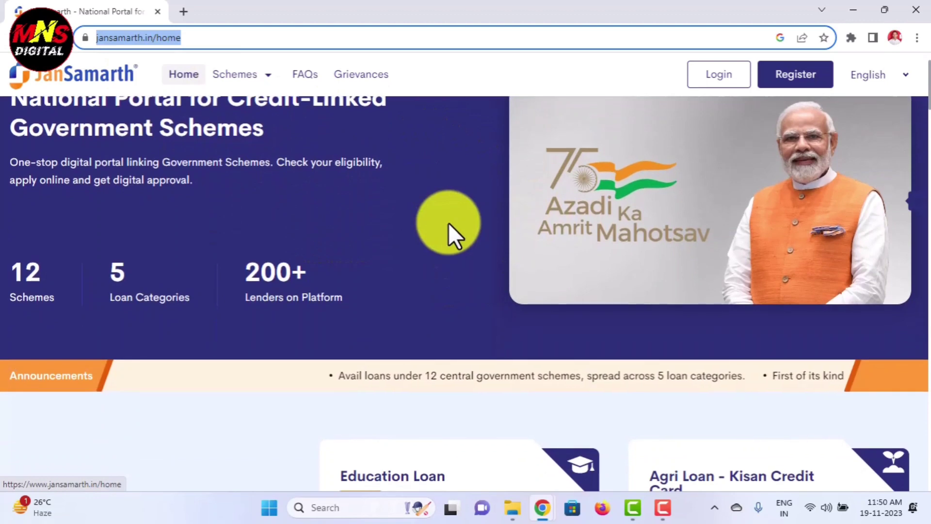
Step: Browse the loan categories on the home page and open the eligibility check for the Business Activity Loan
{"action": "scroll", "coordinate": [448, 223], "scroll_direction": "down", "scroll_amount": 7}
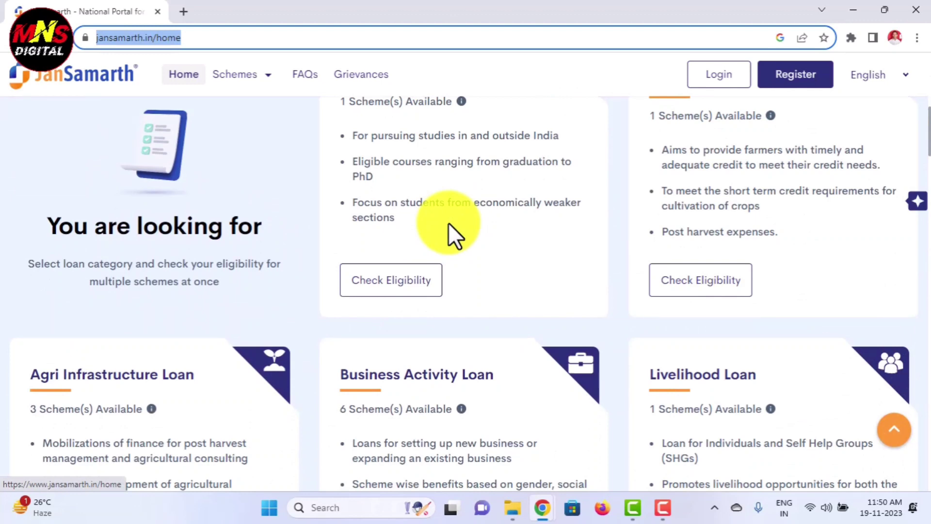
{"action": "scroll", "coordinate": [448, 222], "scroll_direction": "up", "scroll_amount": 3}
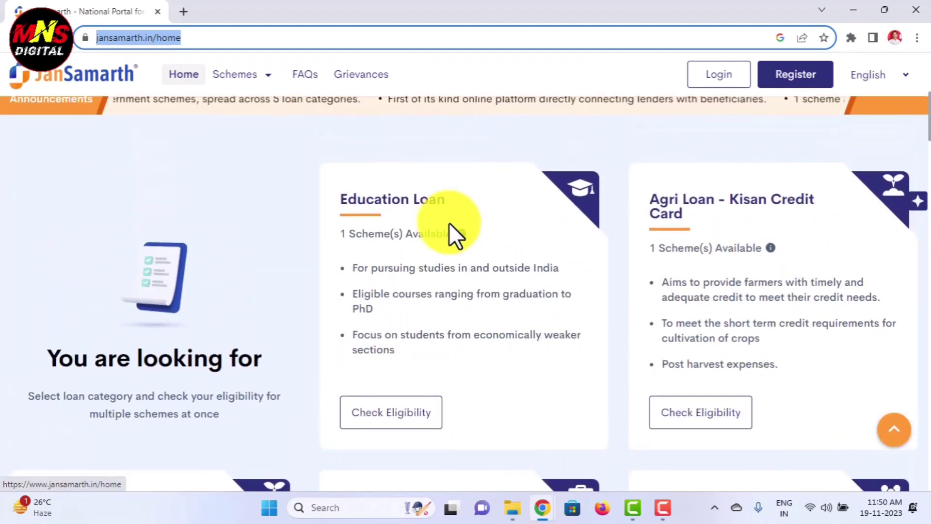
{"action": "scroll", "coordinate": [449, 223], "scroll_direction": "down", "scroll_amount": 1}
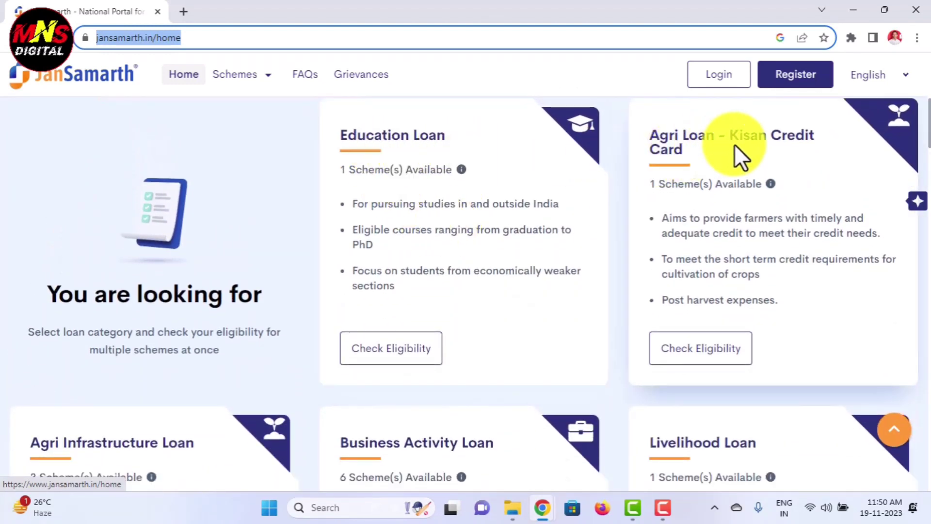
{"action": "scroll", "coordinate": [733, 145], "scroll_direction": "down", "scroll_amount": 3}
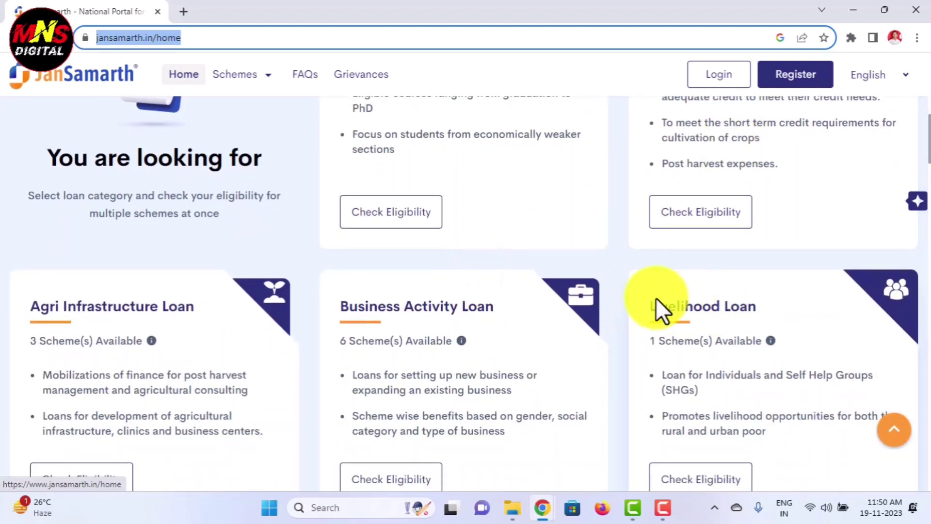
{"action": "scroll", "coordinate": [599, 297], "scroll_direction": "down", "scroll_amount": 1}
{"action": "scroll", "coordinate": [598, 295], "scroll_direction": "down", "scroll_amount": 1}
{"action": "scroll", "coordinate": [598, 294], "scroll_direction": "up", "scroll_amount": 2}
{"action": "scroll", "coordinate": [555, 275], "scroll_direction": "down", "scroll_amount": 1}
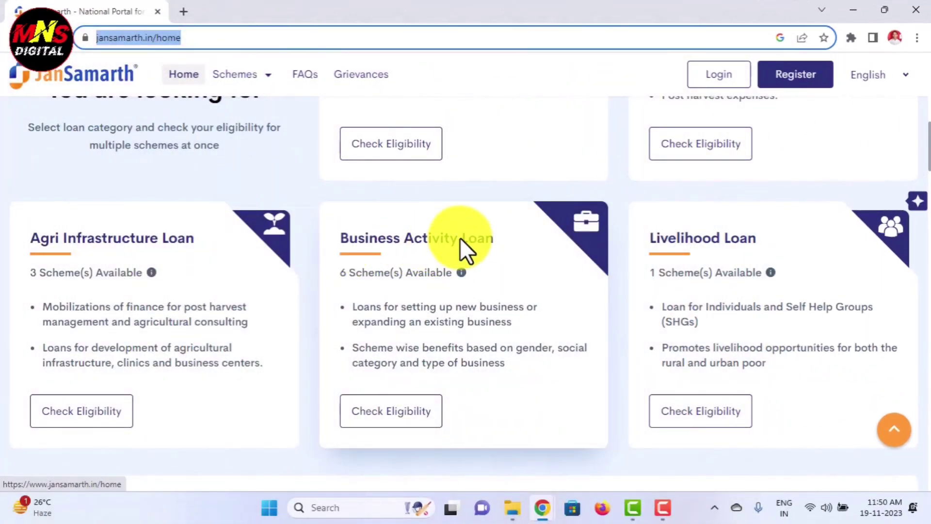
{"action": "left_click", "coordinate": [403, 420]}
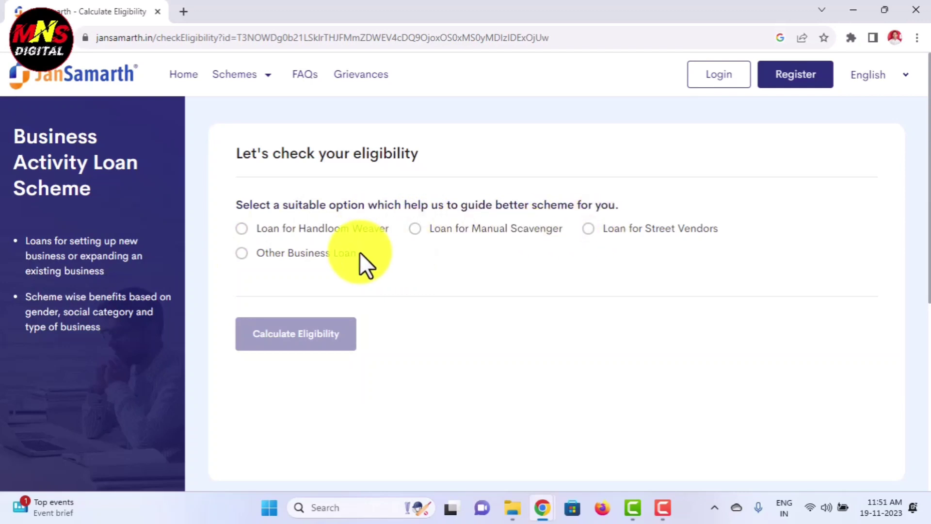
Step: Choose Other Business Loan as the loan option and New as the type of business activity
{"action": "left_click", "coordinate": [242, 254]}
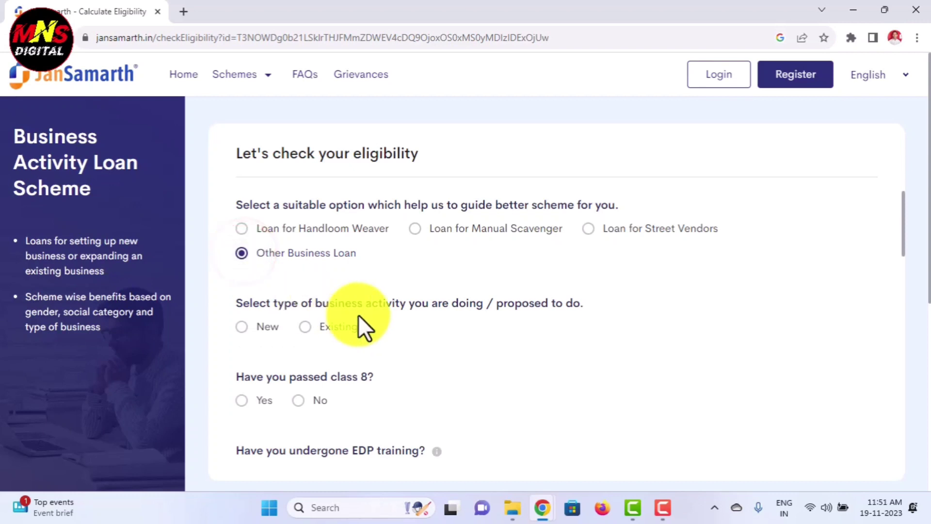
{"action": "scroll", "coordinate": [258, 312], "scroll_direction": "down", "scroll_amount": 1}
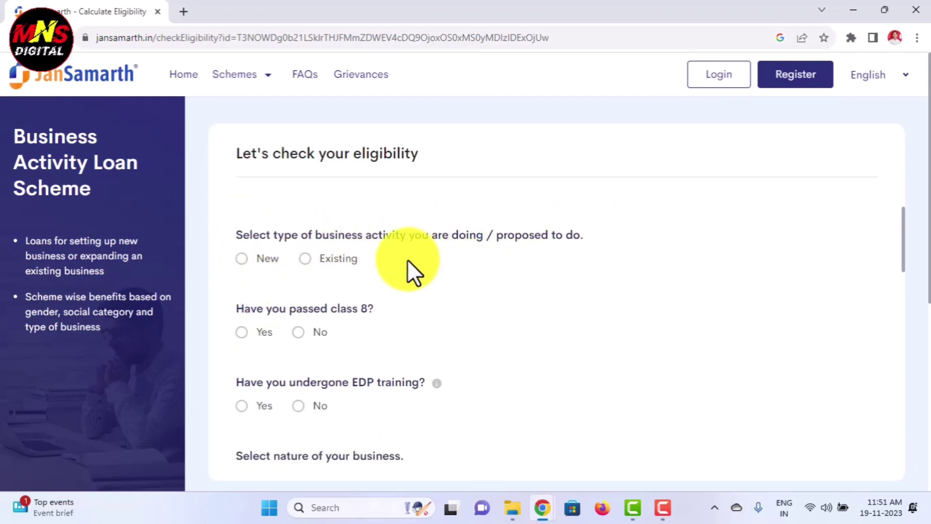
{"action": "left_click", "coordinate": [241, 262]}
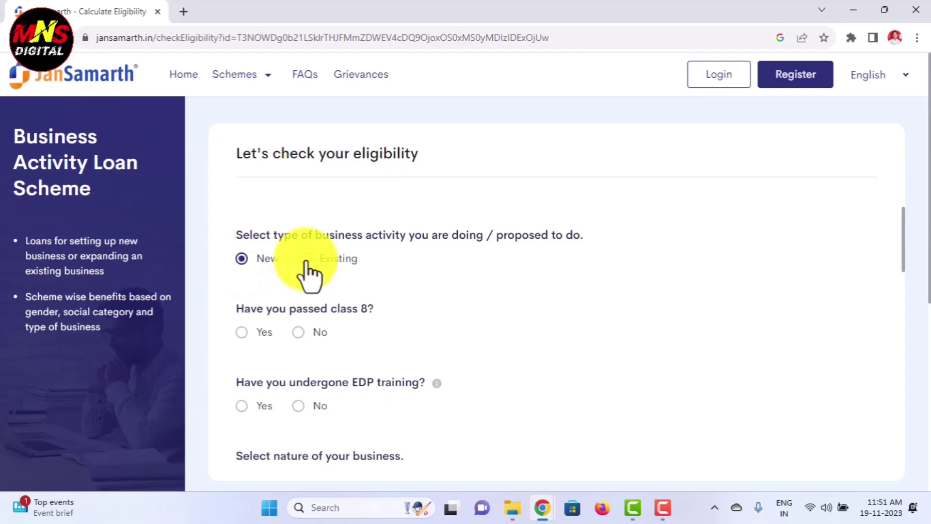
Step: Answer Yes to having passed class 8 and No to having undergone EDP training
{"action": "left_click", "coordinate": [242, 332]}
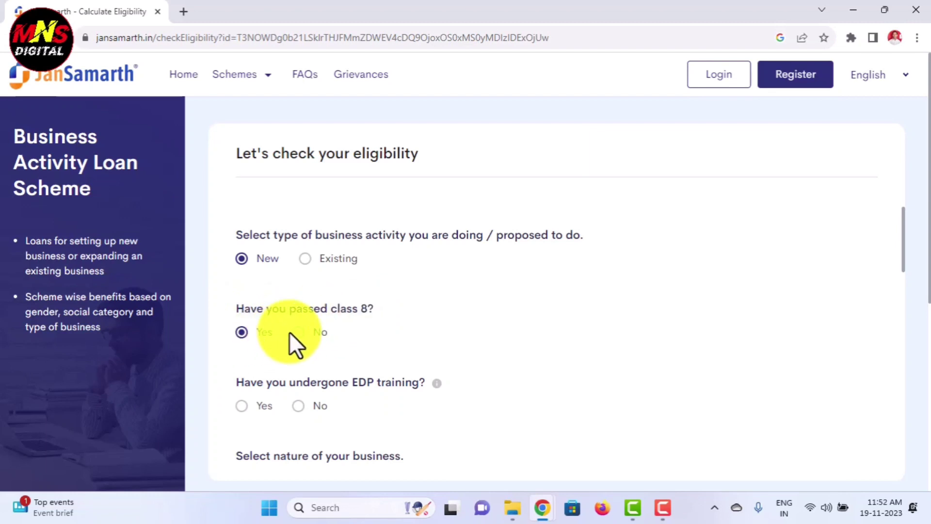
{"action": "scroll", "coordinate": [324, 339], "scroll_direction": "down", "scroll_amount": 3}
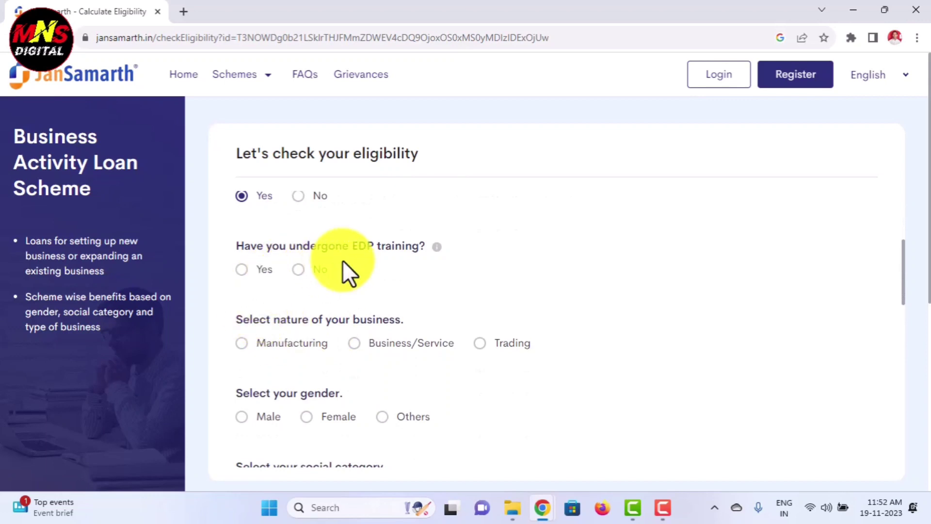
{"action": "left_click", "coordinate": [298, 270]}
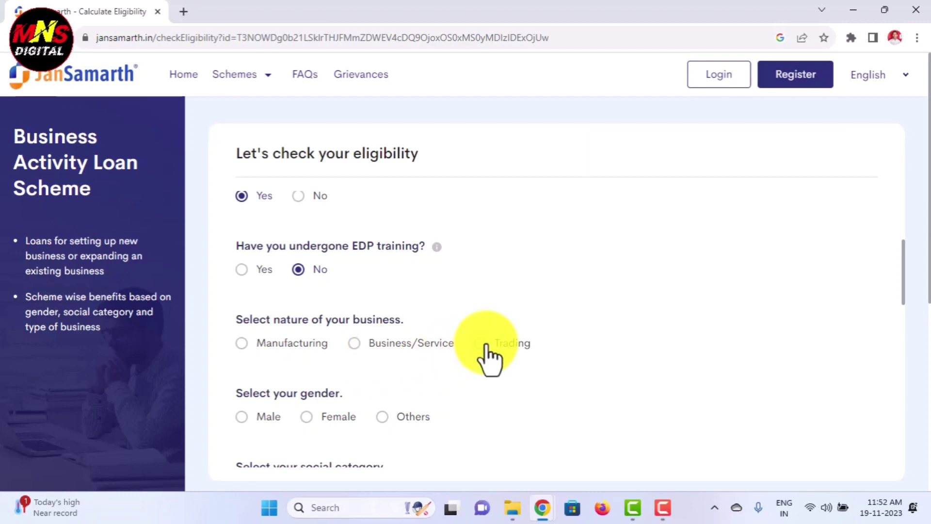
Step: Select Business/Service as the nature of the business and Male as the gender
{"action": "left_click", "coordinate": [356, 347]}
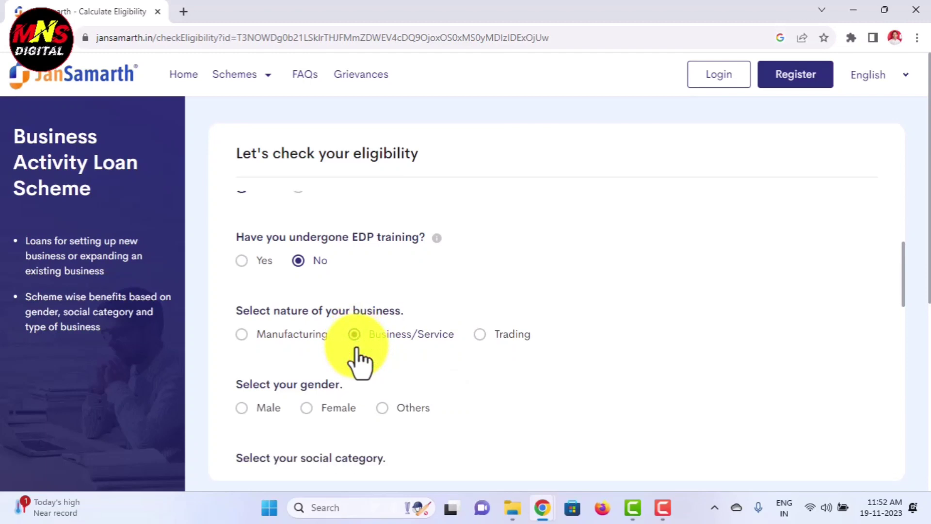
{"action": "scroll", "coordinate": [291, 340], "scroll_direction": "down", "scroll_amount": 1}
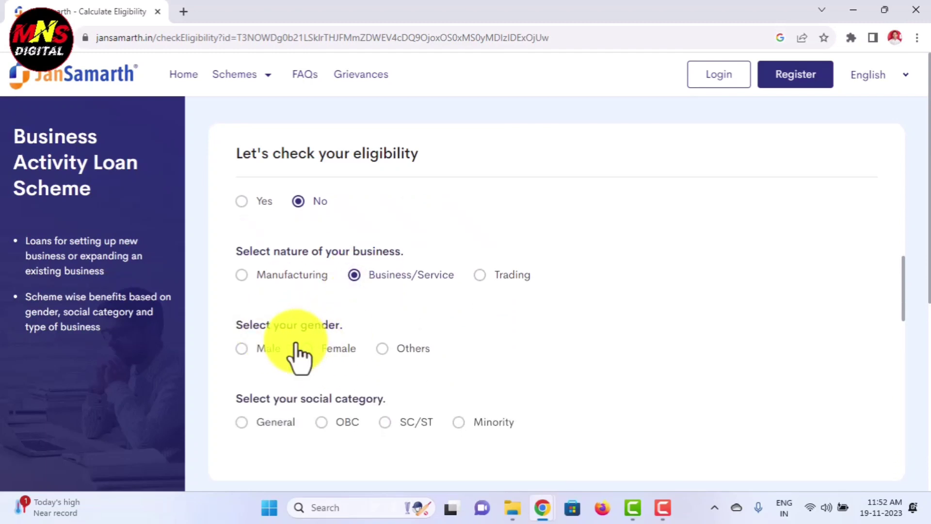
{"action": "left_click", "coordinate": [241, 347]}
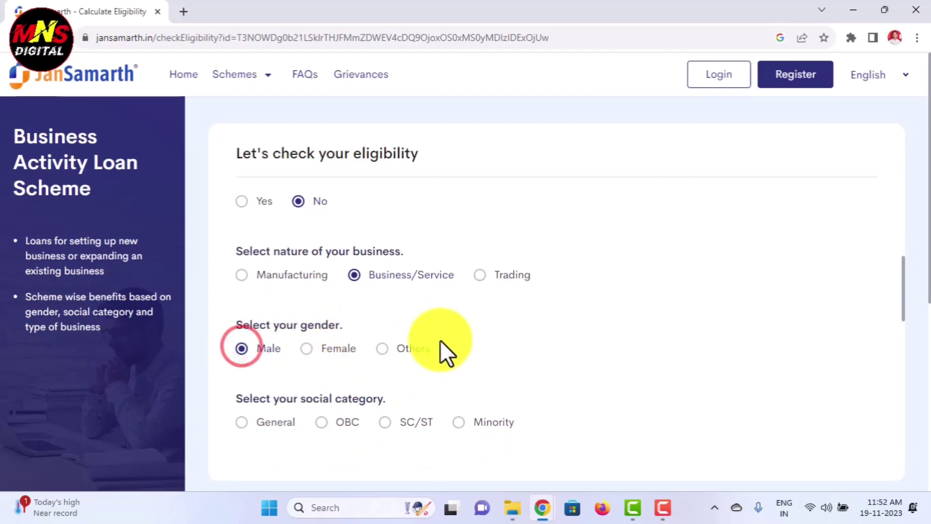
Step: Select OBC as the social category and answer No to being an ex-serviceman or physically handicapped
{"action": "scroll", "coordinate": [417, 398], "scroll_direction": "down", "scroll_amount": 1}
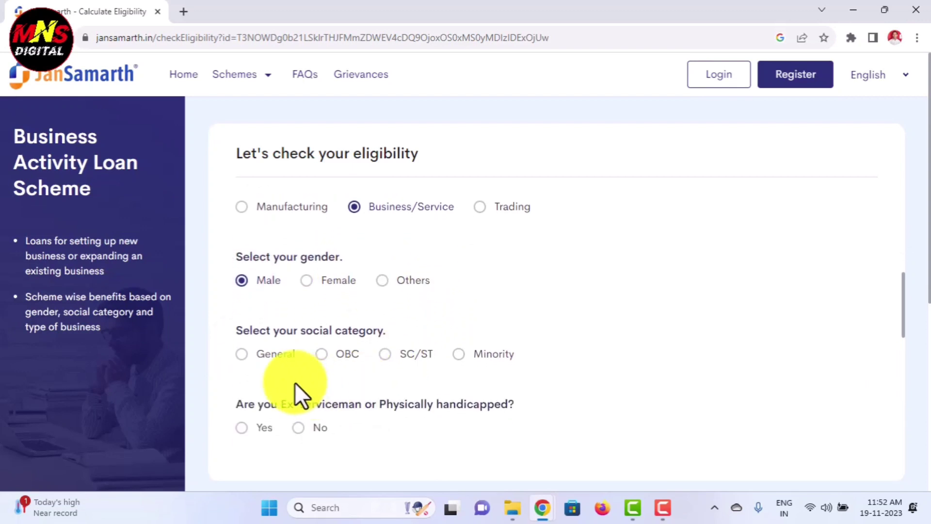
{"action": "left_click", "coordinate": [320, 353]}
{"action": "scroll", "coordinate": [475, 398], "scroll_direction": "down", "scroll_amount": 1}
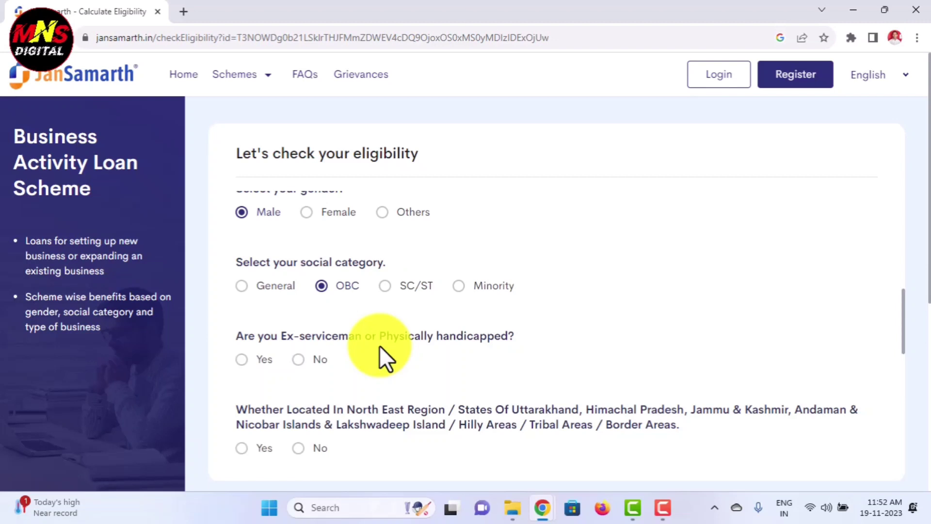
{"action": "left_click", "coordinate": [297, 359]}
Step: Answer No to being located in the North East, hilly, tribal or border areas, and select Rural as the location
{"action": "scroll", "coordinate": [445, 359], "scroll_direction": "down", "scroll_amount": 1}
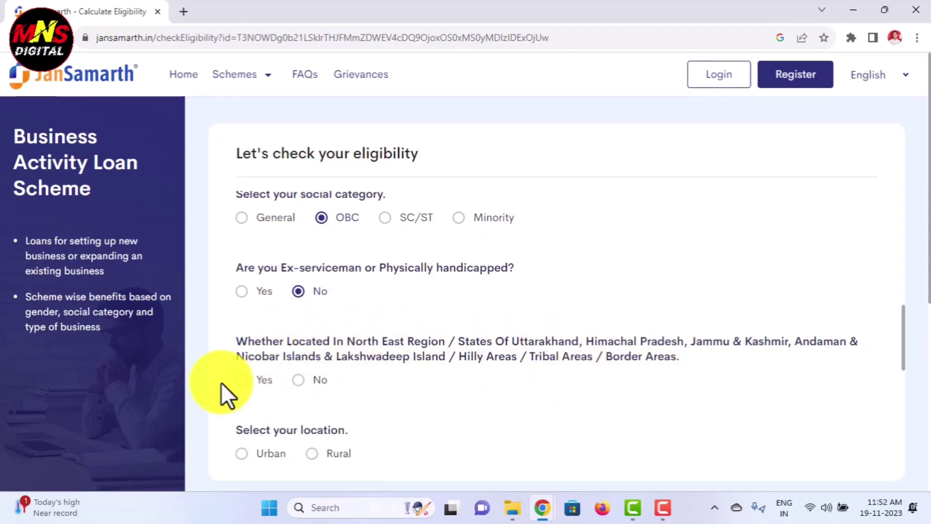
{"action": "left_click", "coordinate": [298, 381]}
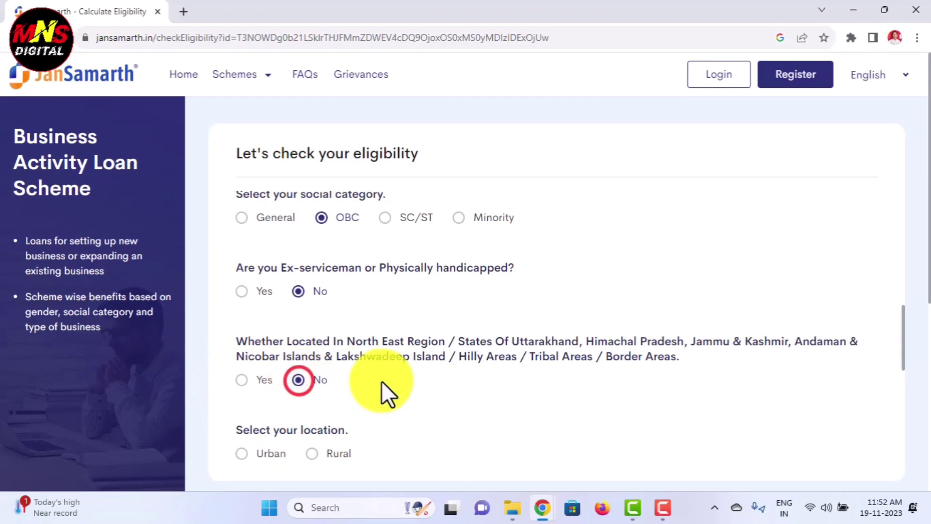
{"action": "scroll", "coordinate": [391, 381], "scroll_direction": "down", "scroll_amount": 3}
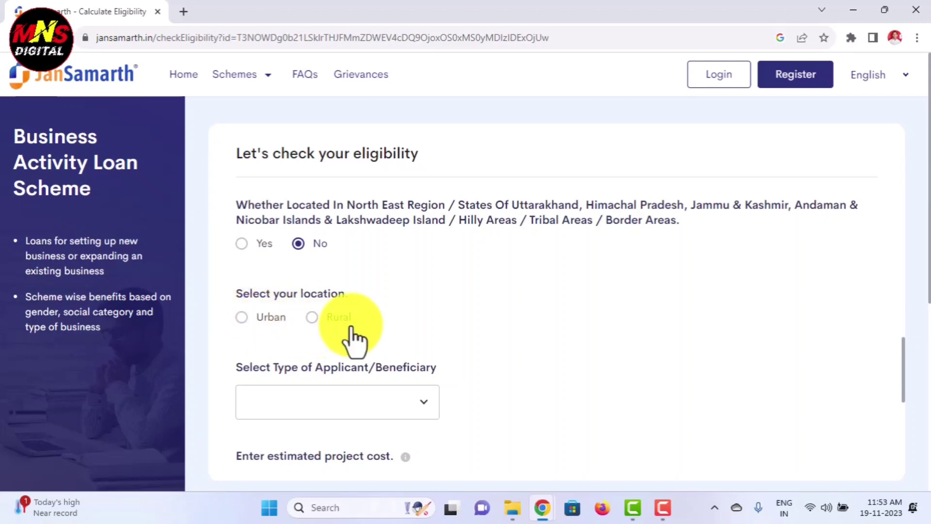
{"action": "left_click", "coordinate": [312, 317]}
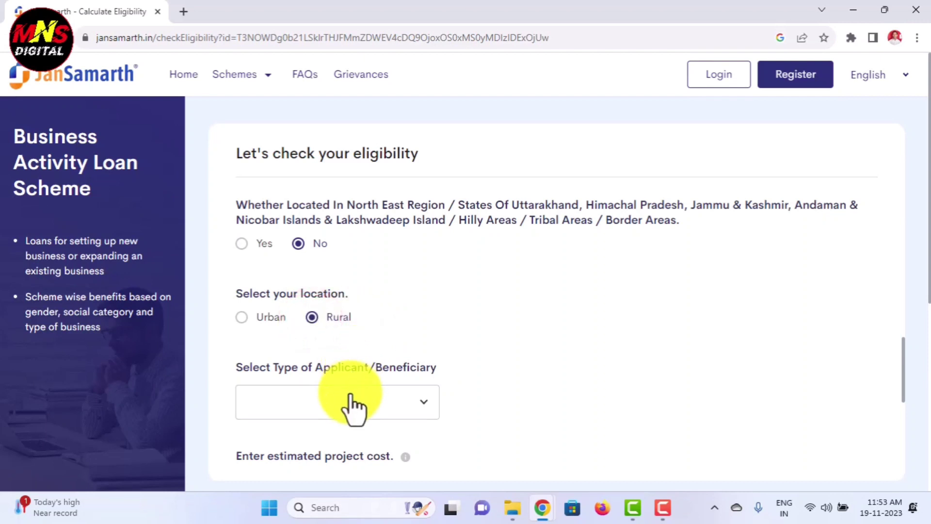
Step: Set the applicant type to Individual and the estimated project cost to 500000 INR
{"action": "left_click", "coordinate": [383, 400]}
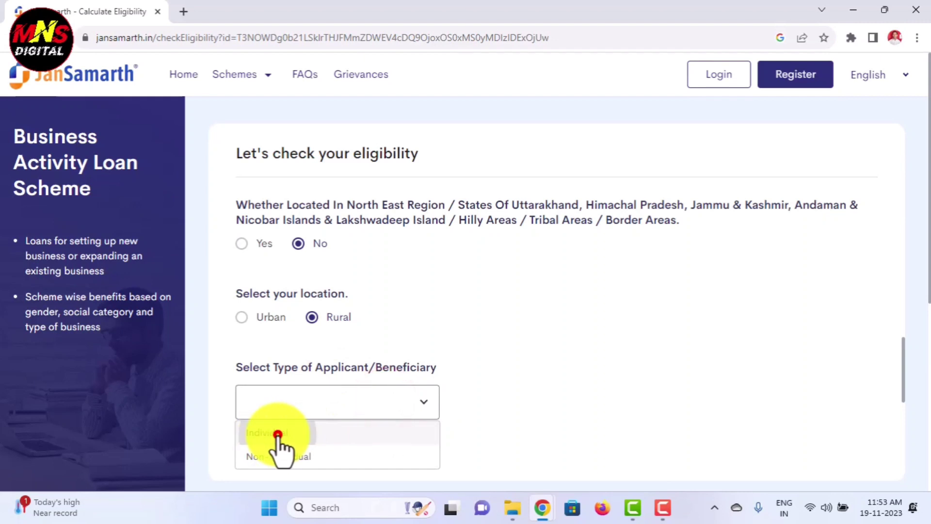
{"action": "left_click", "coordinate": [277, 433]}
{"action": "scroll", "coordinate": [405, 416], "scroll_direction": "down", "scroll_amount": 4}
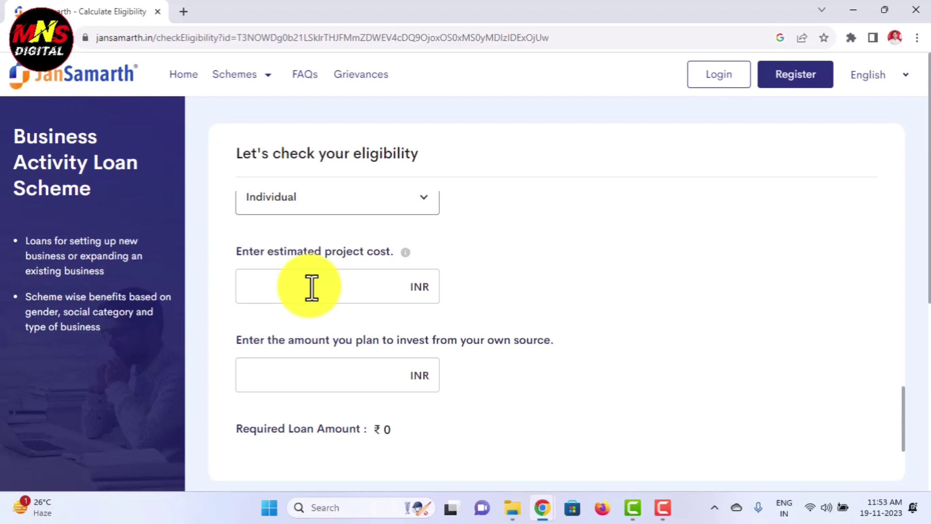
{"action": "left_click", "coordinate": [311, 287]}
{"action": "type", "text": "5"}
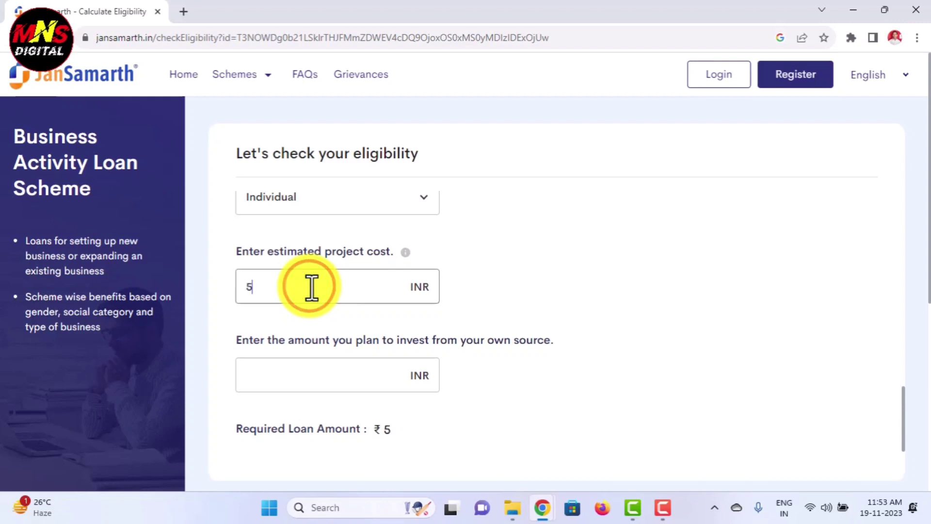
{"action": "type", "text": "00000"}
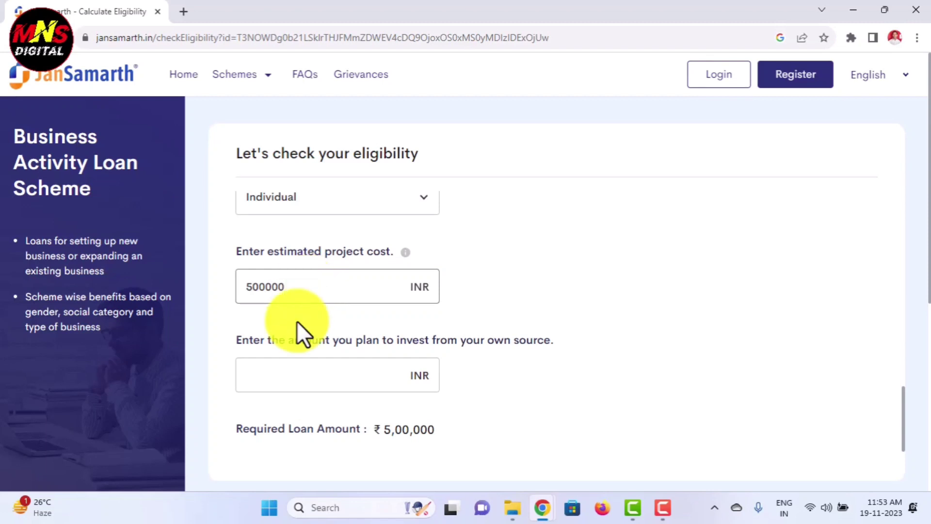
Step: Set the amount planned to invest from own source to 100000 INR
{"action": "left_click", "coordinate": [297, 374]}
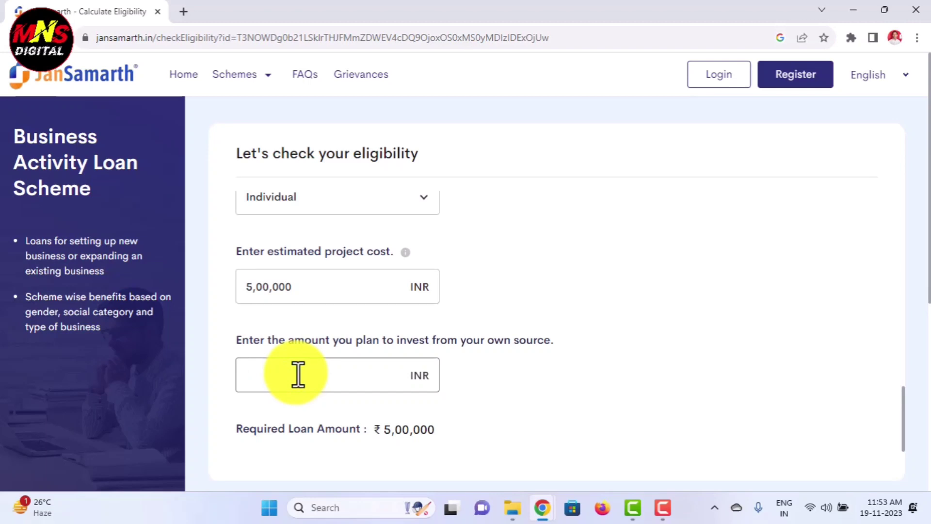
{"action": "type", "text": "100000"}
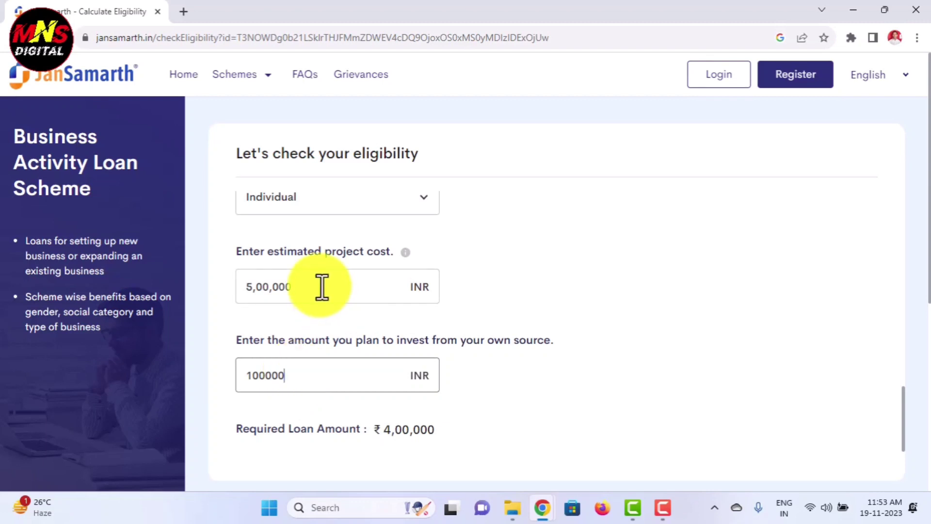
{"action": "left_click_drag", "start_coordinate": [319, 285], "coordinate": [232, 286]}
{"action": "left_click", "coordinate": [316, 380]}
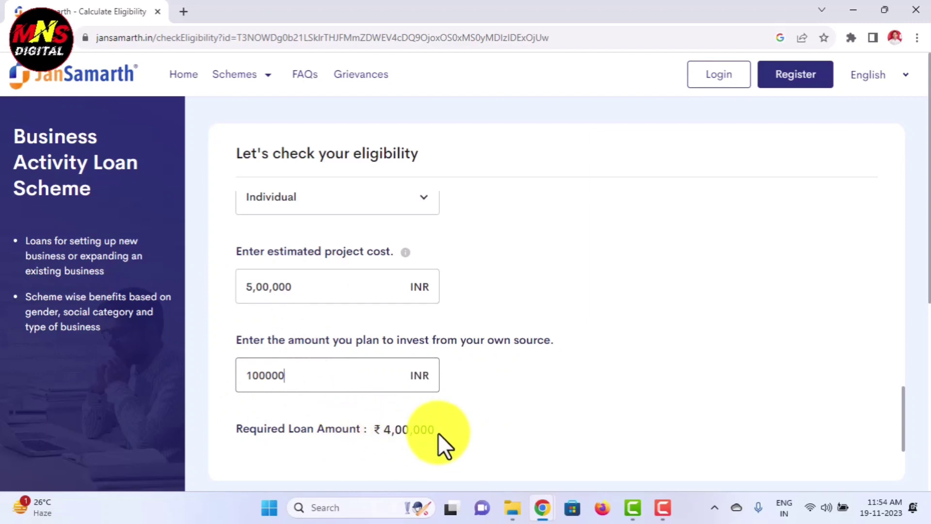
Step: Try 10000 INR as the own-source investment, and restore the amount to 100000 INR
{"action": "left_click", "coordinate": [293, 379]}
{"action": "key", "text": "BackSpace"}
{"action": "key", "text": "BackSpace"}
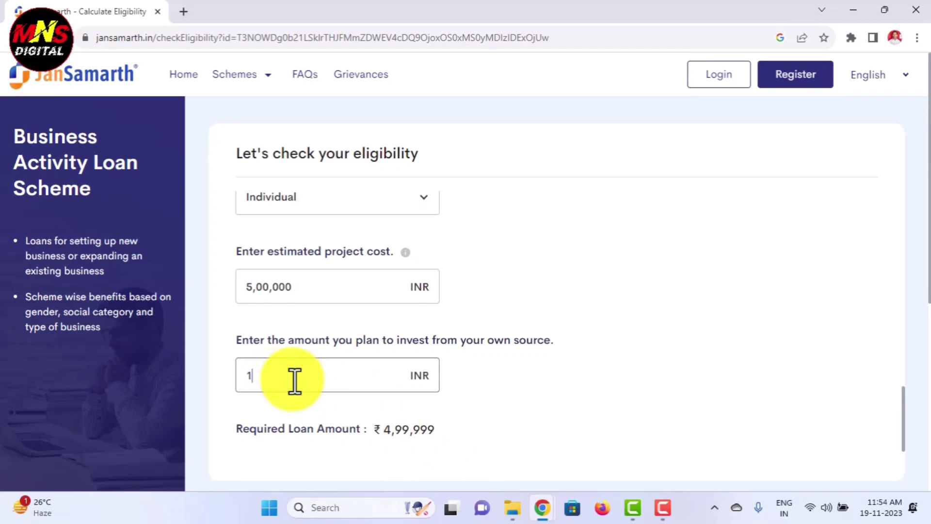
{"action": "key", "text": "BackSpace"}
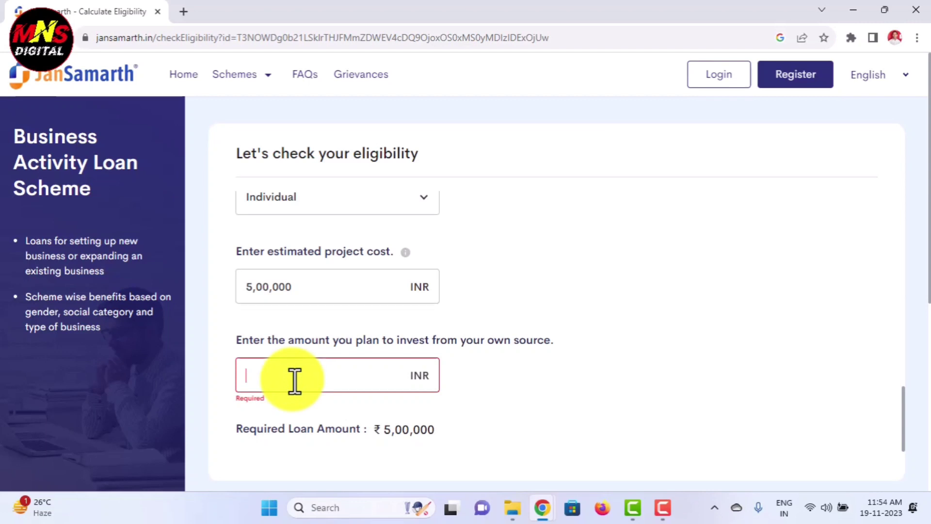
{"action": "type", "text": "100"}
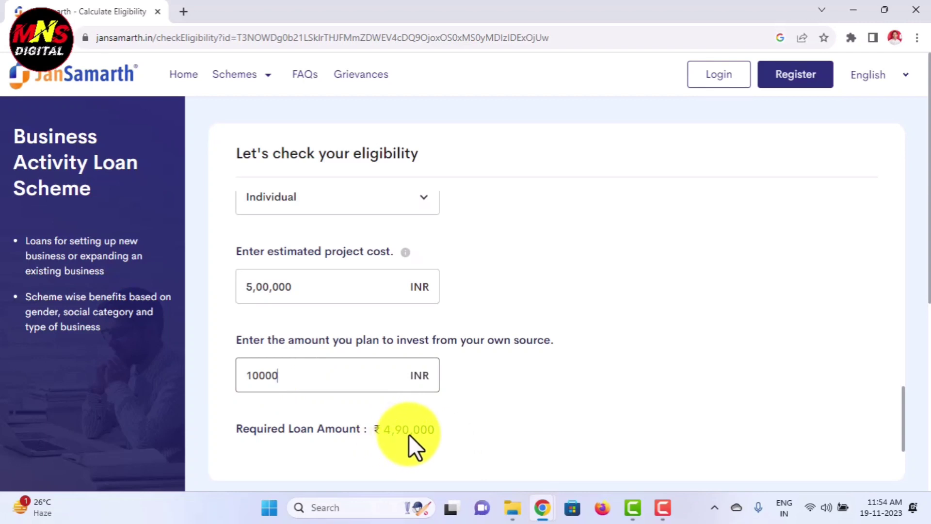
{"action": "type", "text": "0"}
Step: Calculate the eligibility and review the loan amount, EMI, subsidy and tenure of the listed schemes
{"action": "scroll", "coordinate": [488, 337], "scroll_direction": "down", "scroll_amount": 5}
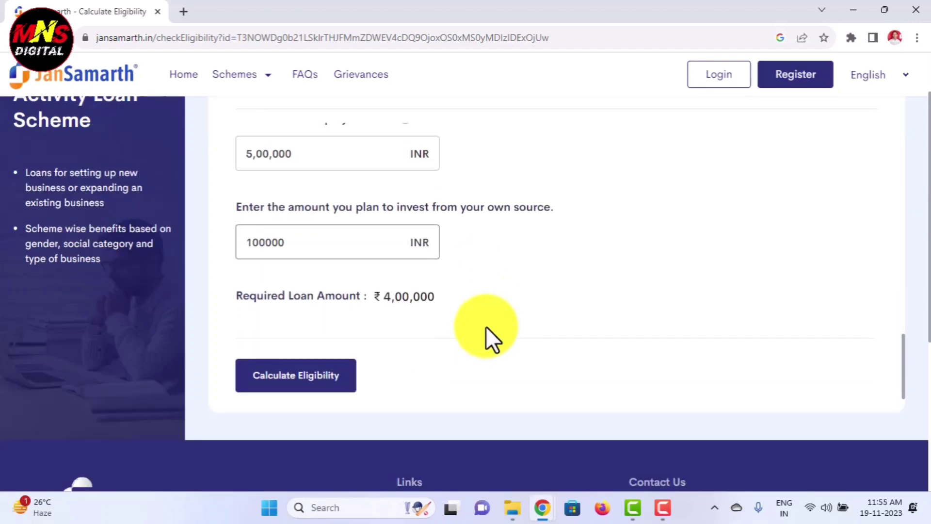
{"action": "left_click", "coordinate": [298, 384]}
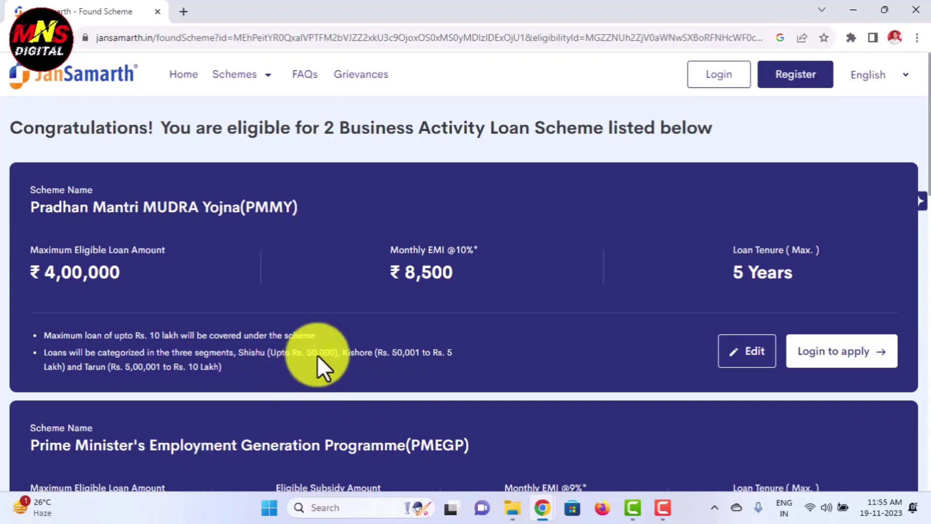
{"action": "scroll", "coordinate": [324, 327], "scroll_direction": "down", "scroll_amount": 1}
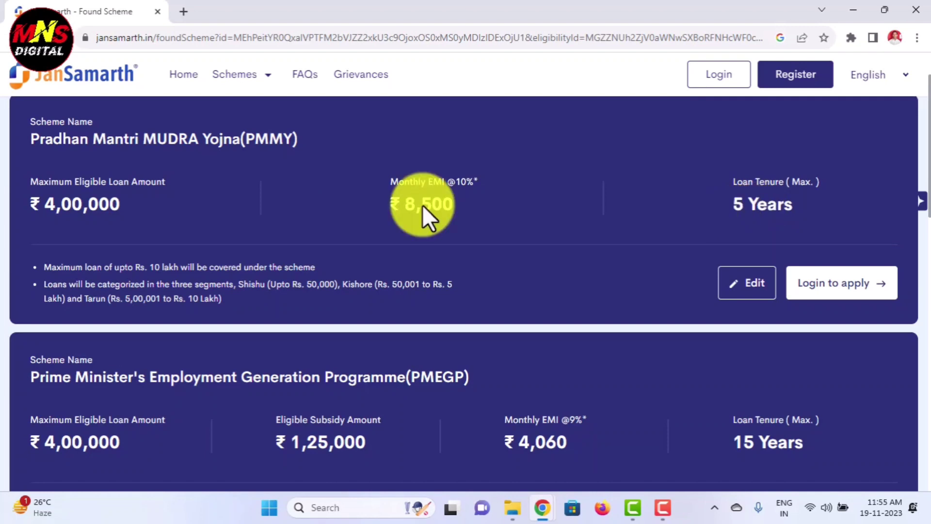
{"action": "scroll", "coordinate": [423, 205], "scroll_direction": "down", "scroll_amount": 1}
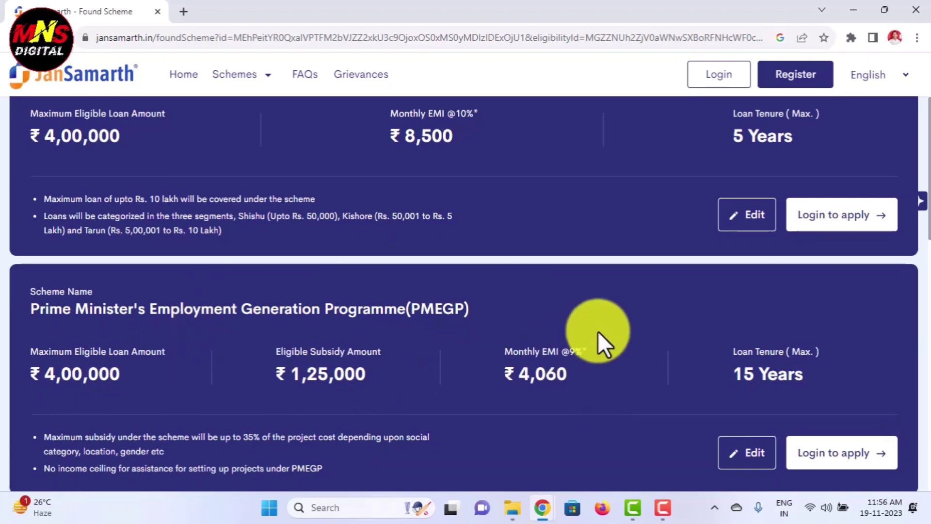
Step: Start applying for the Prime Minister's Employment Generation Programme (PMEGP) and go to the mobile number and captcha fields of the registration form
{"action": "left_click", "coordinate": [847, 465]}
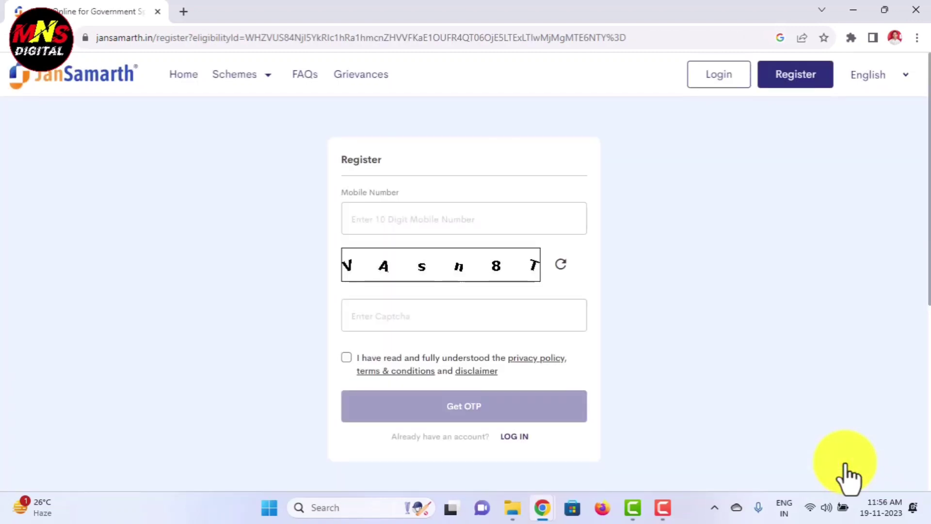
{"action": "left_click", "coordinate": [380, 220]}
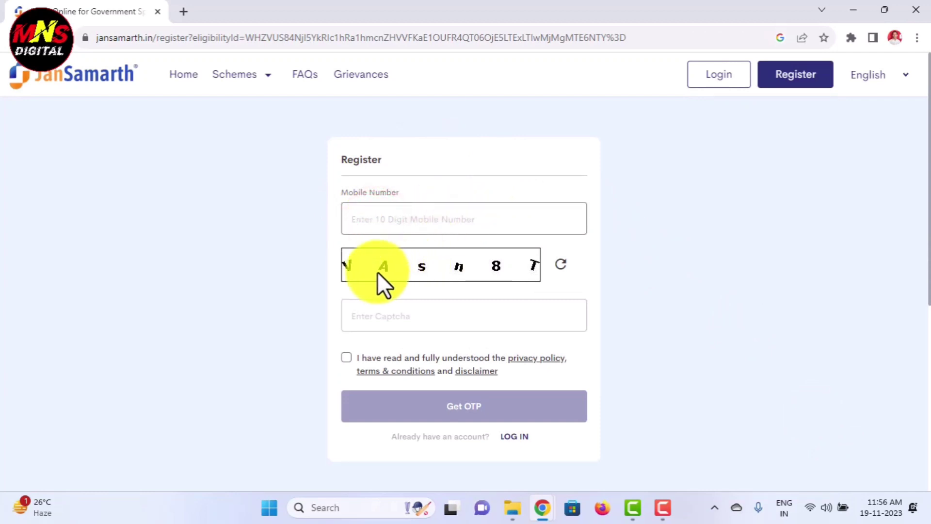
{"action": "left_click", "coordinate": [415, 318]}
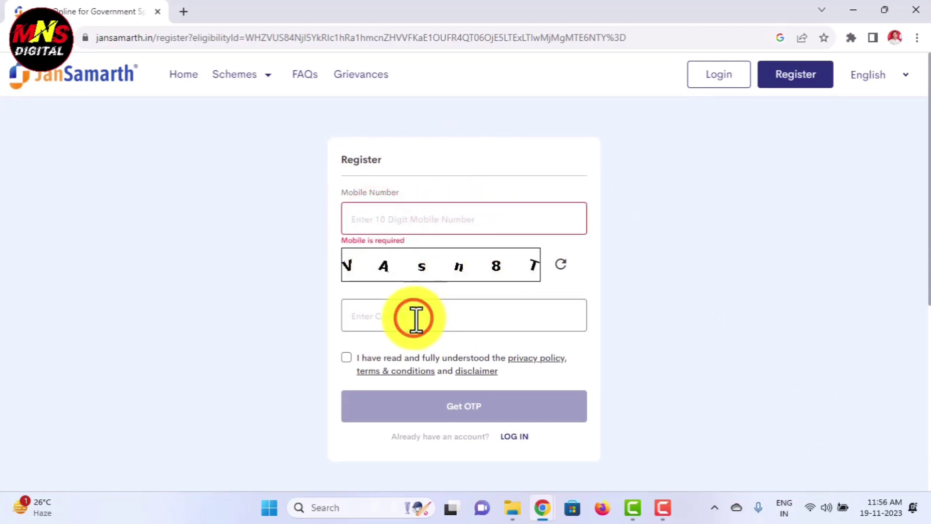
Step: Open the registration consent, read the Privacy Policy through to its end and accept it
{"action": "left_click", "coordinate": [346, 359]}
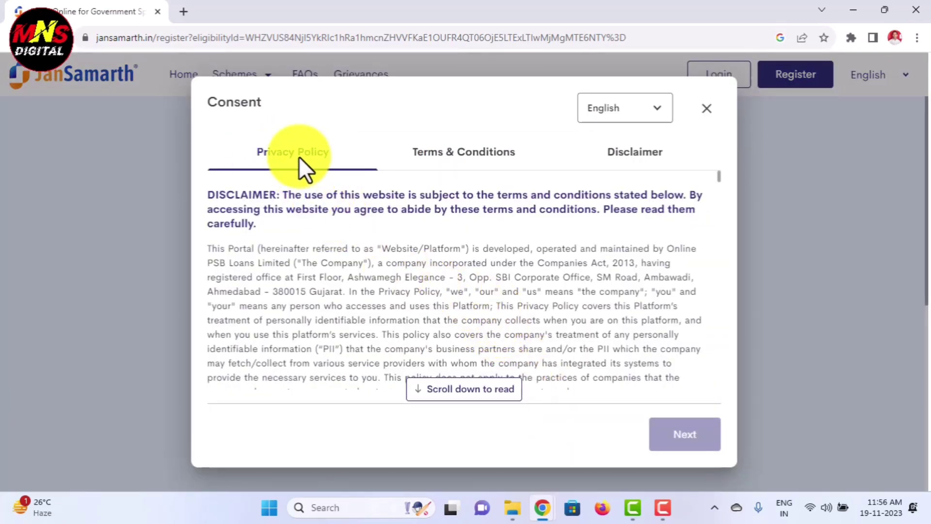
{"action": "scroll", "coordinate": [400, 240], "scroll_direction": "down", "scroll_amount": 6}
{"action": "scroll", "coordinate": [399, 240], "scroll_direction": "down", "scroll_amount": 15}
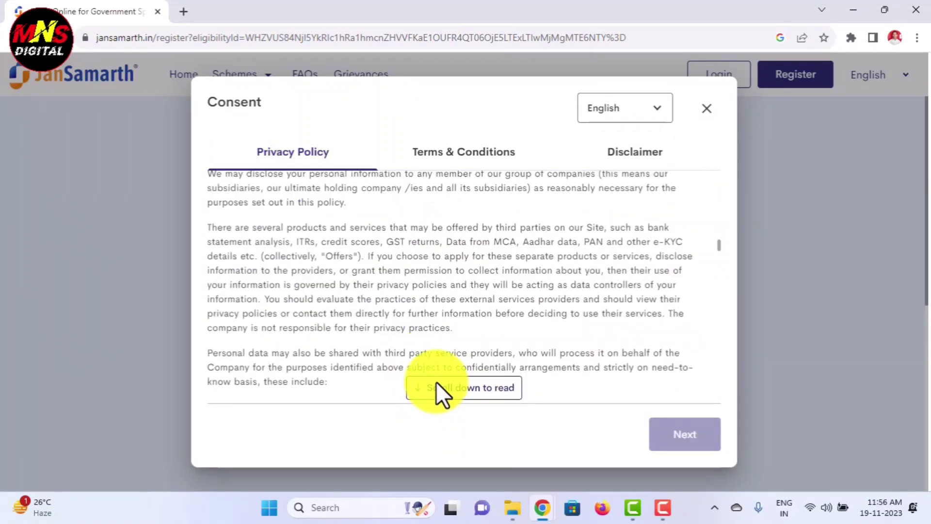
{"action": "scroll", "coordinate": [510, 316], "scroll_direction": "down", "scroll_amount": 15}
{"action": "scroll", "coordinate": [510, 311], "scroll_direction": "down", "scroll_amount": 15}
{"action": "scroll", "coordinate": [504, 320], "scroll_direction": "down", "scroll_amount": 15}
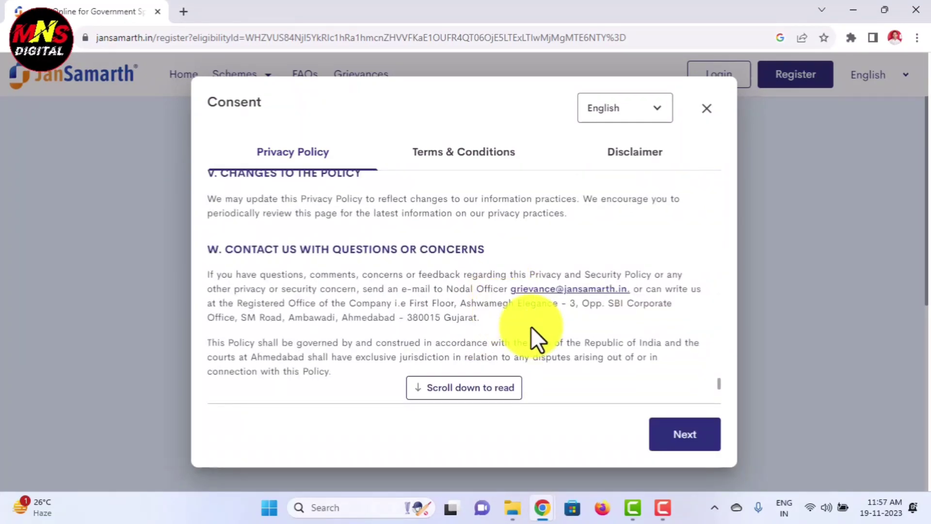
{"action": "left_click", "coordinate": [698, 437]}
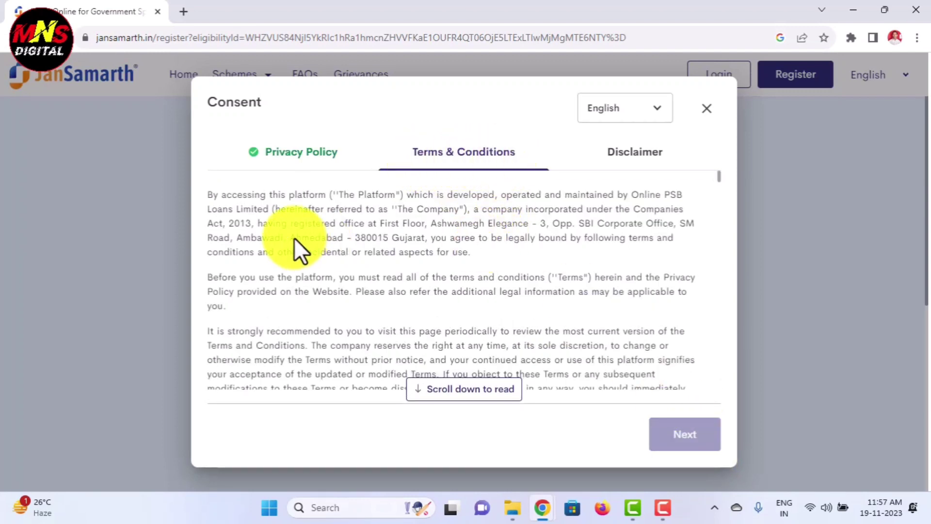
Step: Read the Terms & Conditions of the consent through to the end and accept them
{"action": "scroll", "coordinate": [516, 226], "scroll_direction": "down", "scroll_amount": 15}
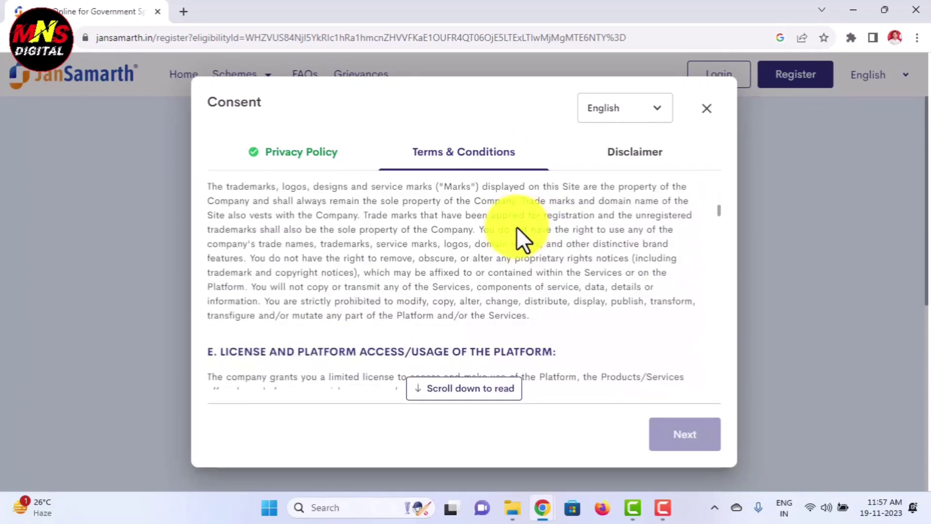
{"action": "scroll", "coordinate": [517, 226], "scroll_direction": "down", "scroll_amount": 20}
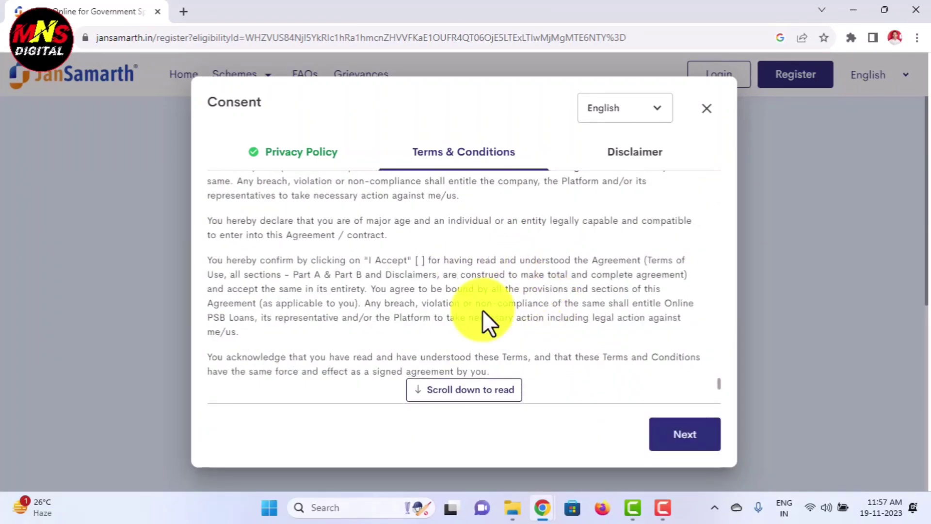
{"action": "left_click", "coordinate": [685, 436]}
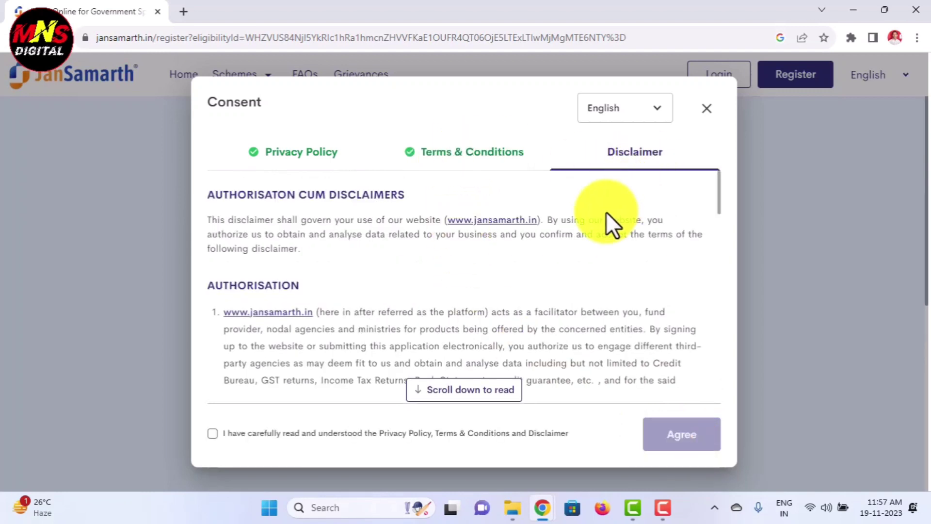
Step: Read the Disclaimer to its end, confirm having read and understood all three documents, and agree to the consent
{"action": "scroll", "coordinate": [389, 252], "scroll_direction": "down", "scroll_amount": 4}
{"action": "scroll", "coordinate": [367, 275], "scroll_direction": "down", "scroll_amount": 5}
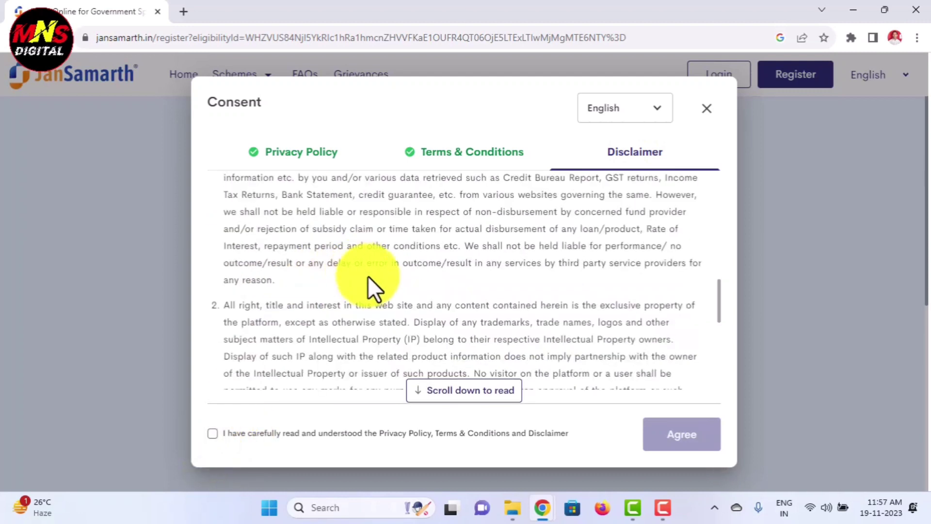
{"action": "scroll", "coordinate": [367, 276], "scroll_direction": "down", "scroll_amount": 5}
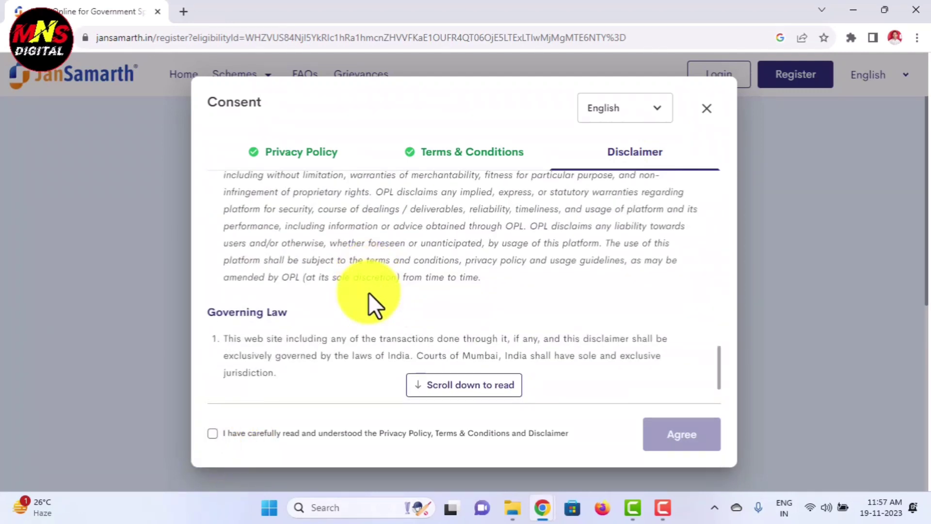
{"action": "left_click", "coordinate": [212, 433]}
{"action": "left_click", "coordinate": [697, 441]}
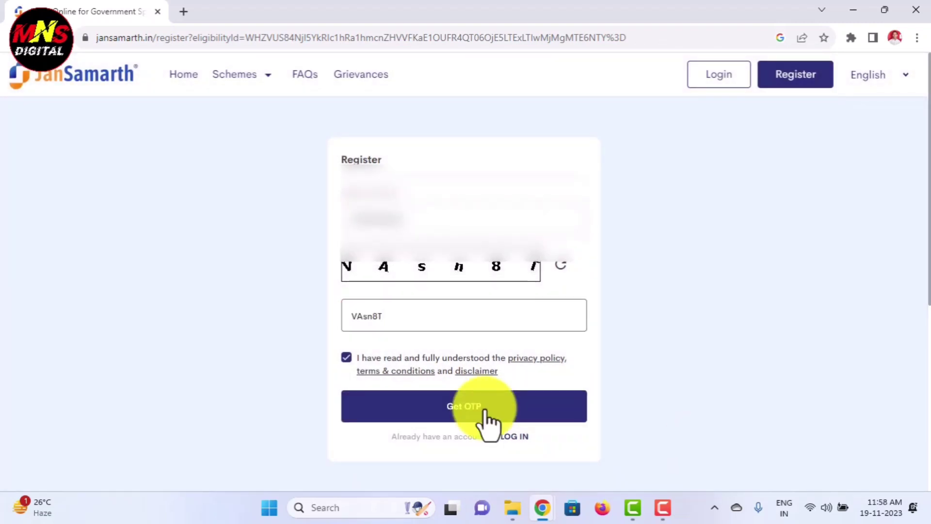
Step: Request and submit the mobile OTP for the registration, and skip the email address verification
{"action": "left_click", "coordinate": [485, 412]}
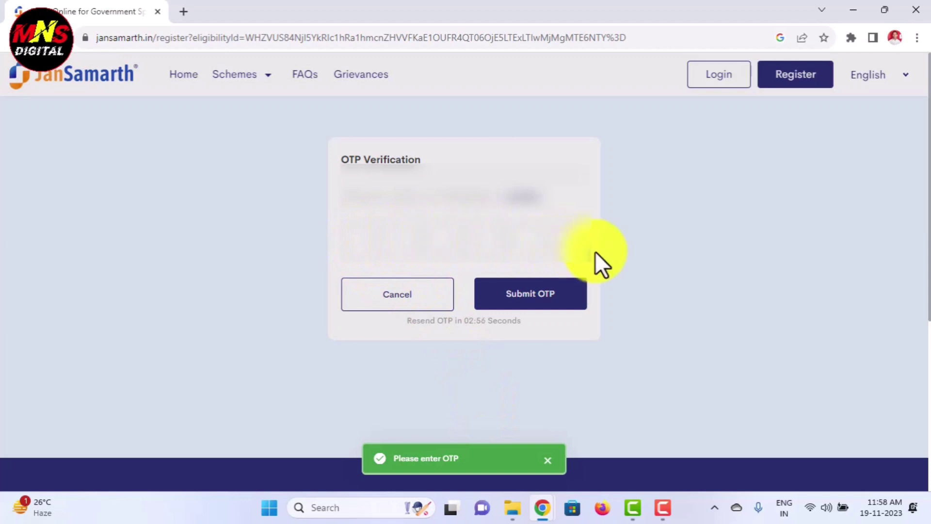
{"action": "key", "text": "Return"}
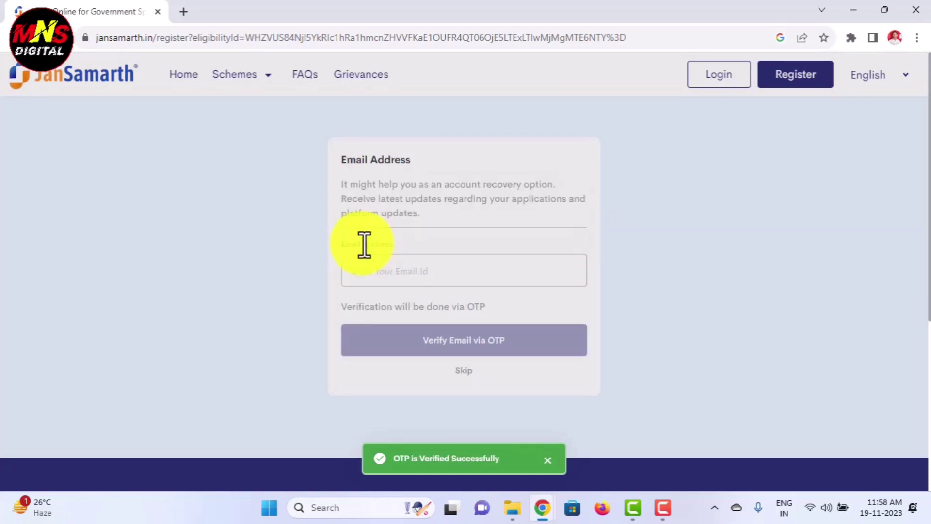
{"action": "left_click", "coordinate": [400, 272]}
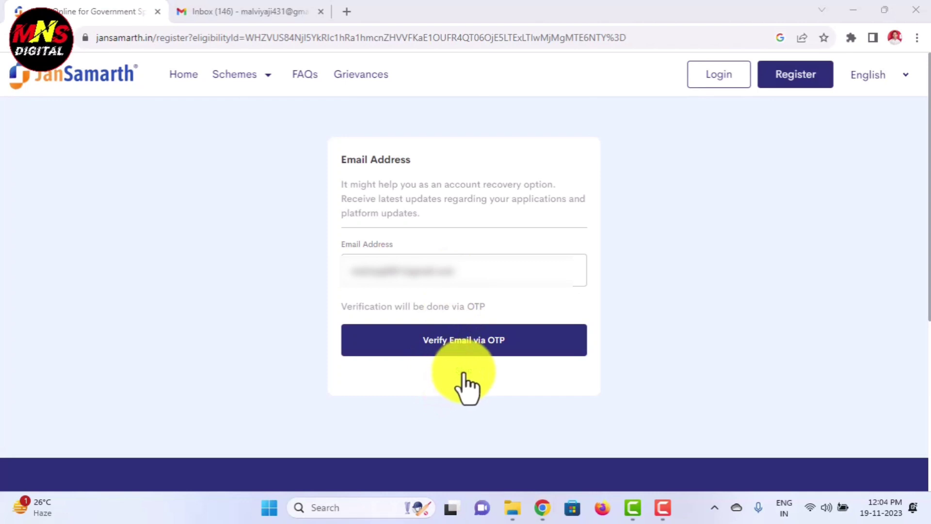
{"action": "left_click", "coordinate": [464, 372]}
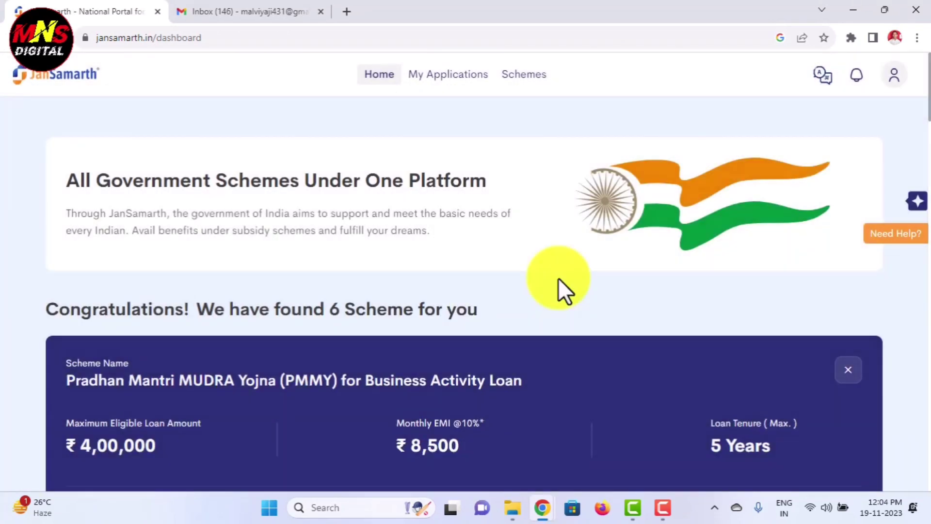
Step: Look through the eligible schemes and proceed with the PMEGP for Business Activity Loan checked on 9 Nov 2023
{"action": "scroll", "coordinate": [558, 278], "scroll_direction": "down", "scroll_amount": 8}
{"action": "scroll", "coordinate": [558, 278], "scroll_direction": "down", "scroll_amount": 7}
{"action": "scroll", "coordinate": [558, 278], "scroll_direction": "down", "scroll_amount": 5}
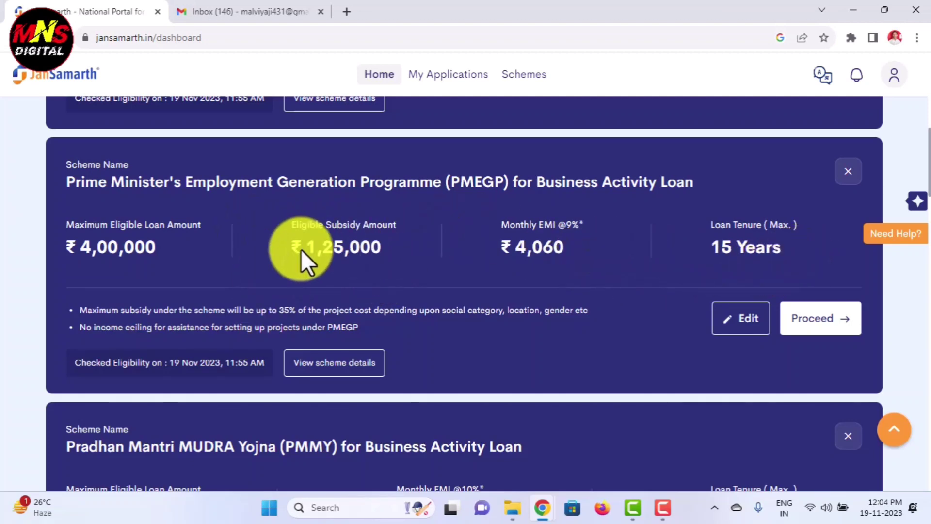
{"action": "scroll", "coordinate": [527, 263], "scroll_direction": "down", "scroll_amount": 7}
{"action": "scroll", "coordinate": [528, 263], "scroll_direction": "down", "scroll_amount": 3}
{"action": "scroll", "coordinate": [528, 263], "scroll_direction": "down", "scroll_amount": 2}
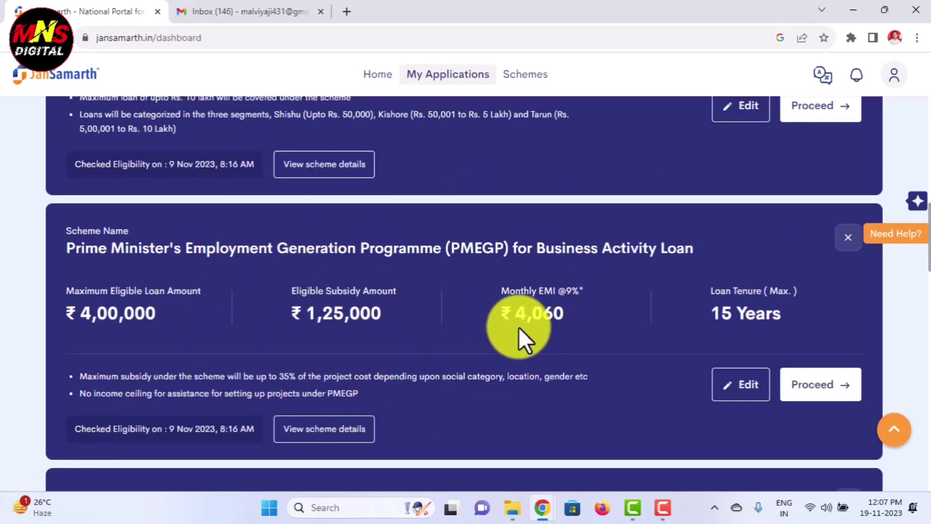
{"action": "left_click", "coordinate": [817, 394]}
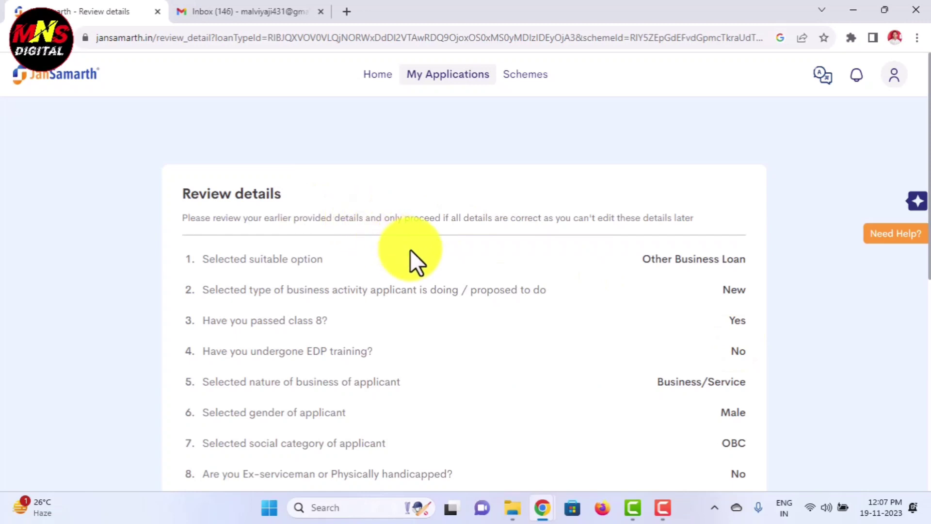
Step: Review the provided loan details, continue with them and confirm the redirect to the PMEGP portal
{"action": "scroll", "coordinate": [409, 249], "scroll_direction": "down", "scroll_amount": 5}
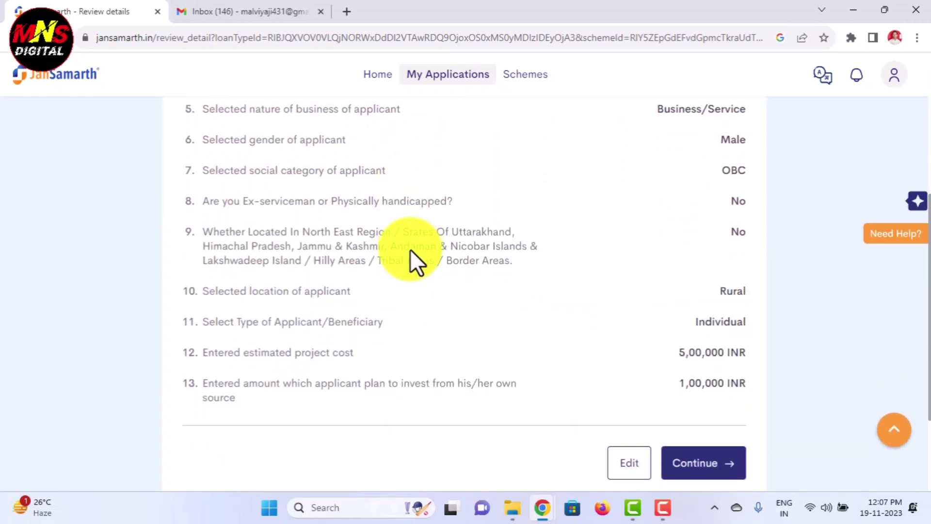
{"action": "scroll", "coordinate": [409, 249], "scroll_direction": "down", "scroll_amount": 2}
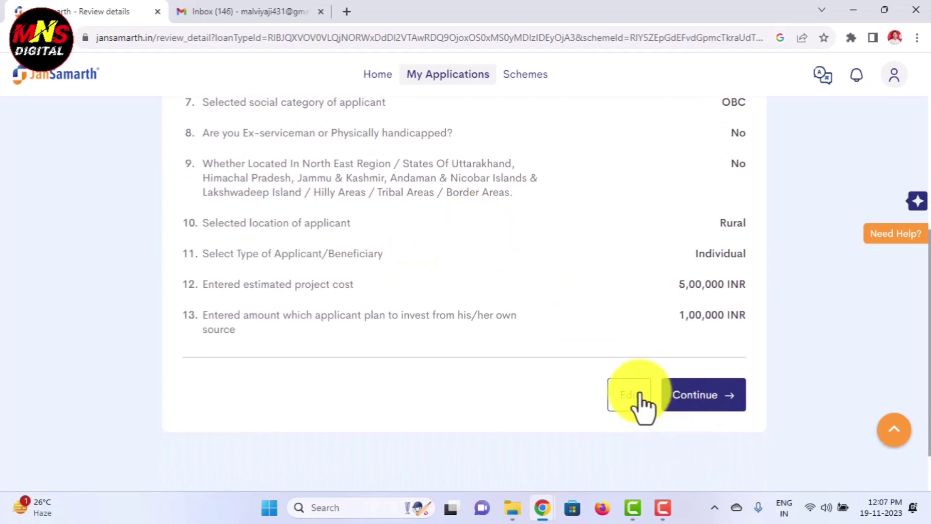
{"action": "left_click", "coordinate": [717, 408]}
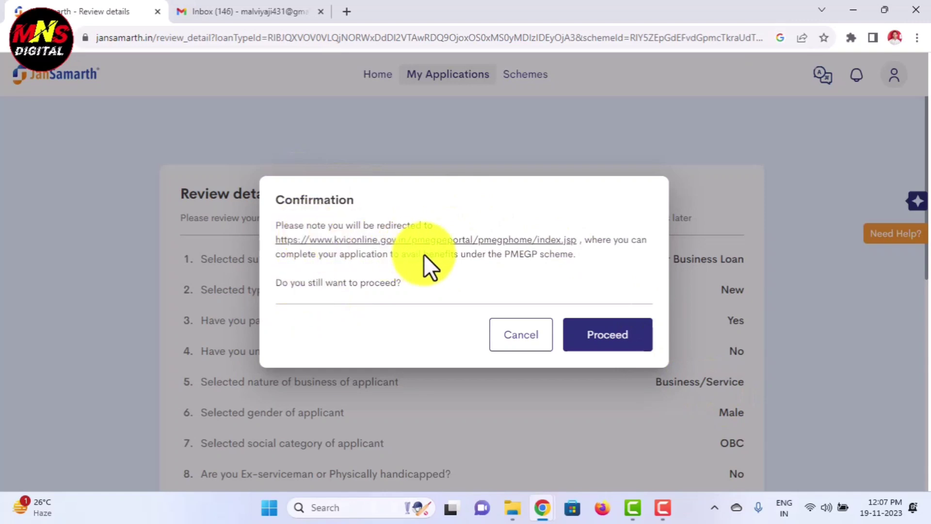
{"action": "left_click", "coordinate": [609, 341]}
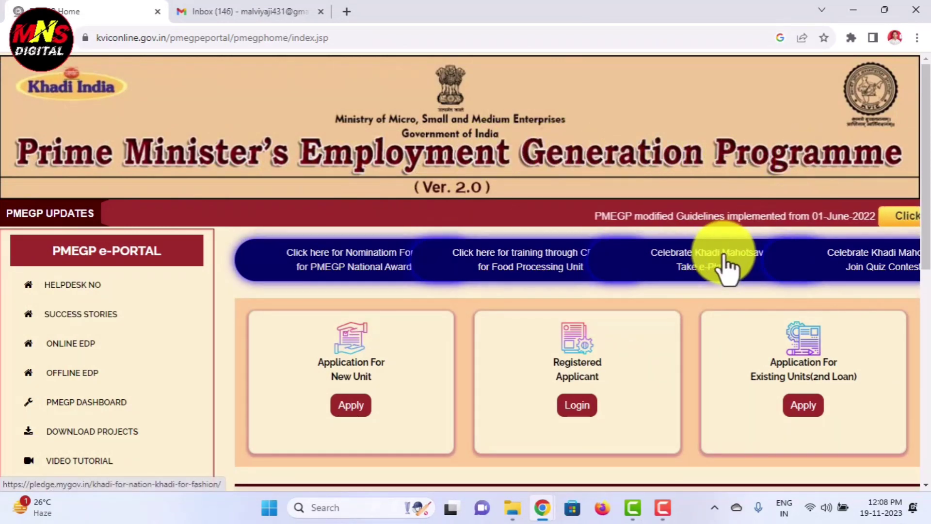
Step: Open the online PMEGP application for a new unit
{"action": "scroll", "coordinate": [457, 281], "scroll_direction": "down", "scroll_amount": 4}
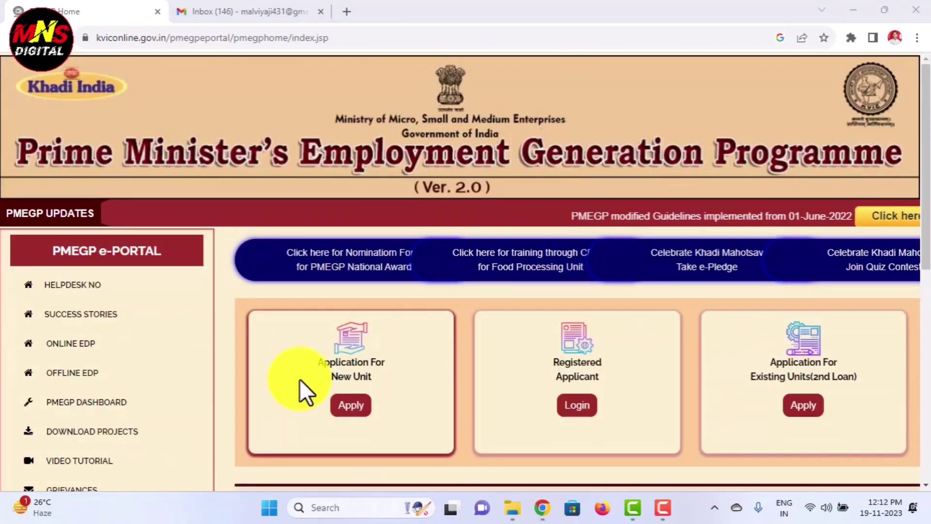
{"action": "scroll", "coordinate": [416, 262], "scroll_direction": "down", "scroll_amount": 4}
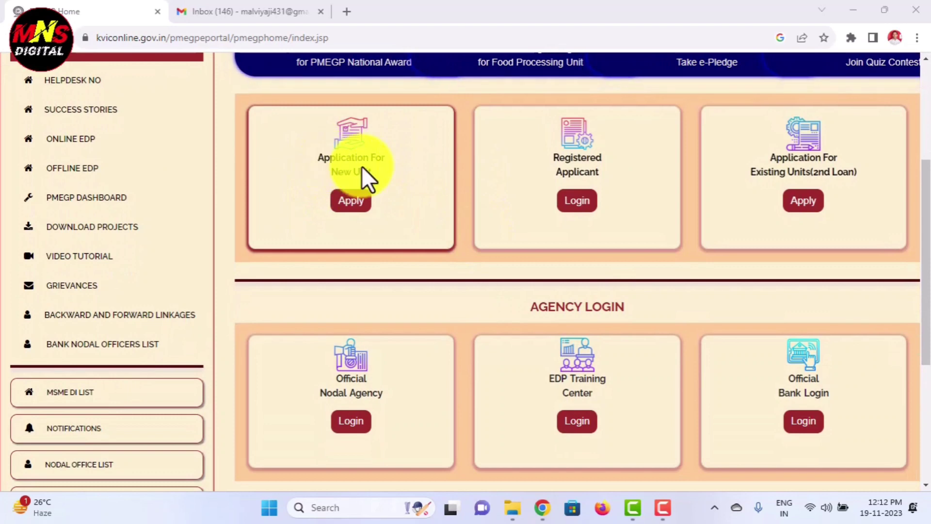
{"action": "left_click", "coordinate": [359, 207]}
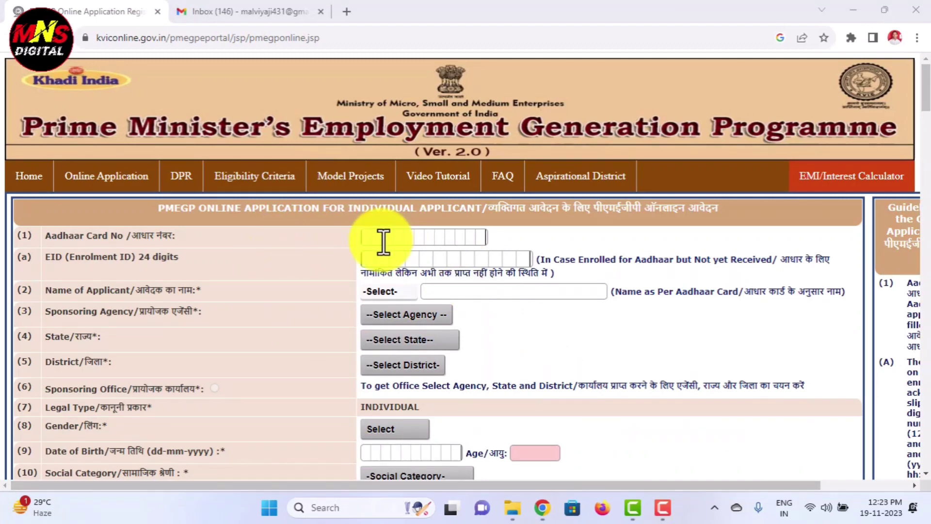
Step: Examine the fields of the individual applicant form and the guidelines for filling in the Aadhaar number and EID
{"action": "scroll", "coordinate": [441, 248], "scroll_direction": "down", "scroll_amount": 3}
{"action": "scroll", "coordinate": [441, 248], "scroll_direction": "down", "scroll_amount": 5}
{"action": "scroll", "coordinate": [520, 281], "scroll_direction": "down", "scroll_amount": 3}
{"action": "scroll", "coordinate": [521, 281], "scroll_direction": "up", "scroll_amount": 6}
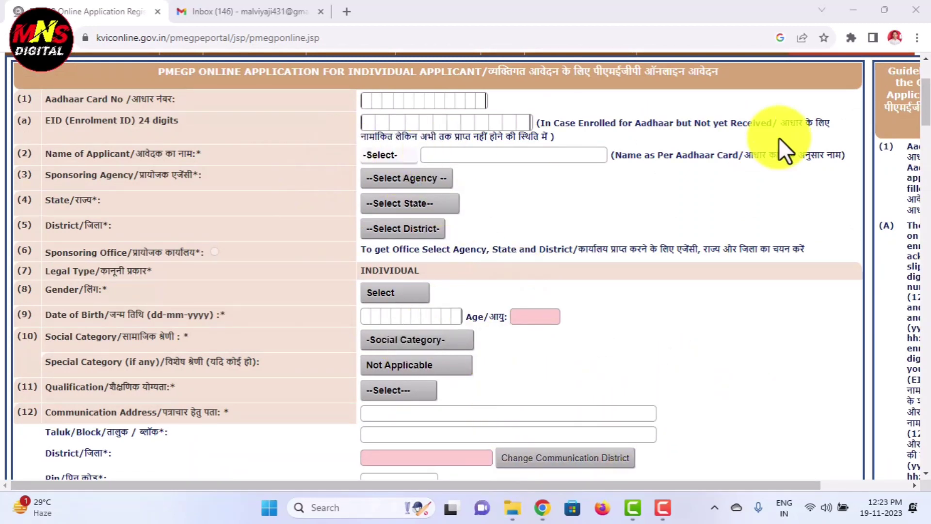
{"action": "left_click_drag", "start_coordinate": [453, 489], "coordinate": [577, 498]}
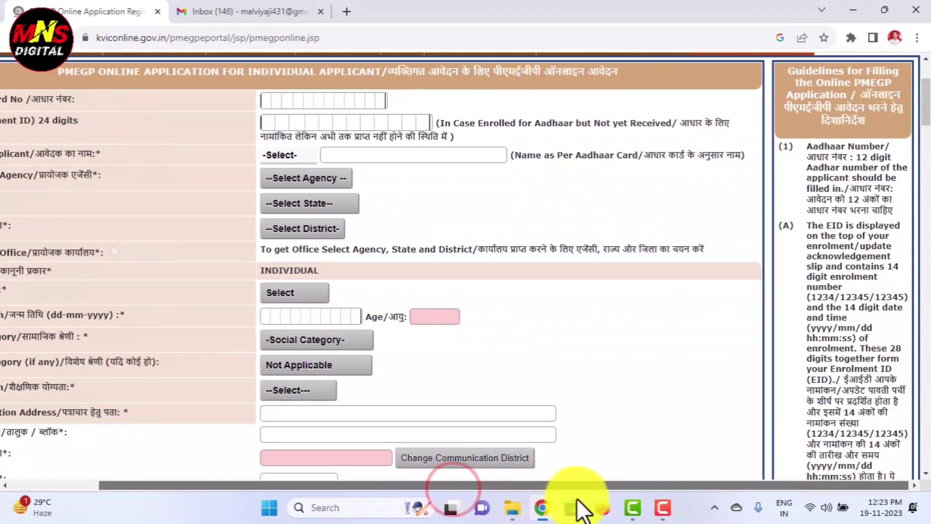
{"action": "left_click", "coordinate": [805, 146]}
{"action": "left_click_drag", "start_coordinate": [819, 150], "coordinate": [897, 215]}
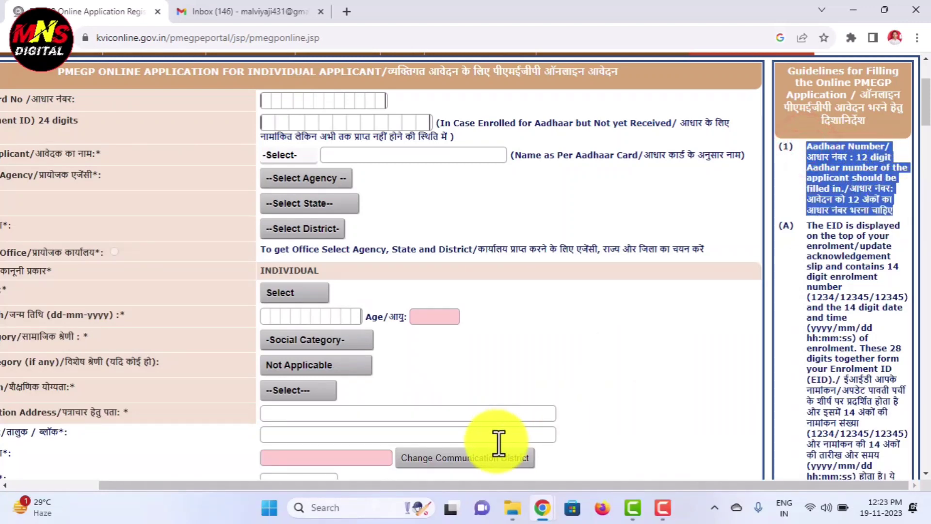
{"action": "left_click_drag", "start_coordinate": [441, 491], "coordinate": [326, 487]}
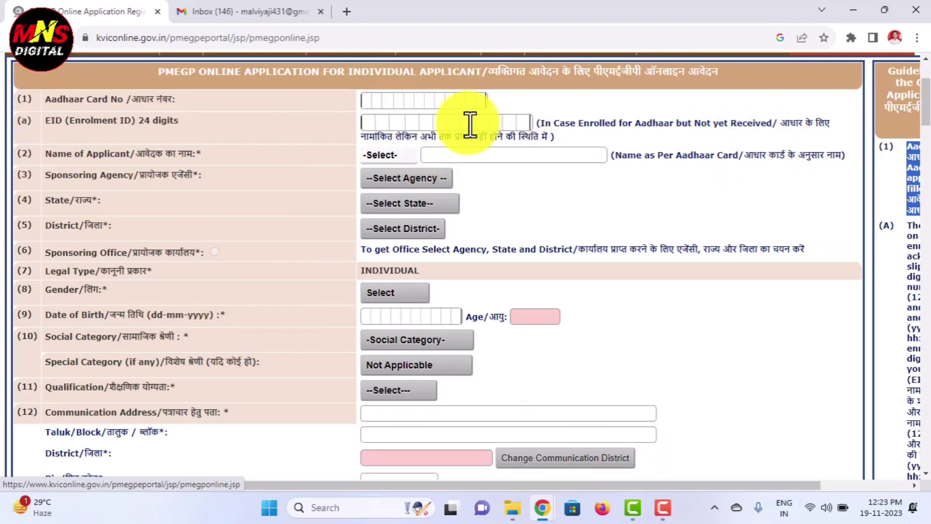
{"action": "left_click_drag", "start_coordinate": [484, 484], "coordinate": [574, 484]}
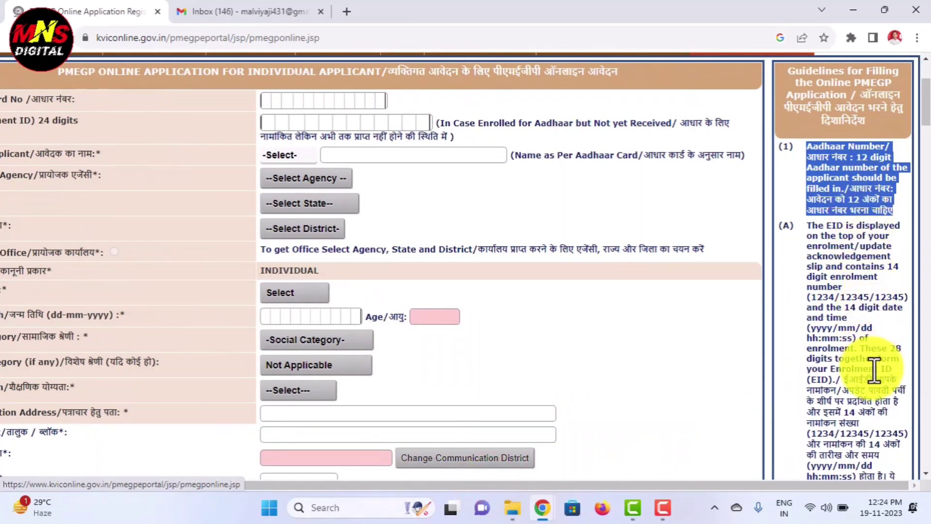
{"action": "left_click_drag", "start_coordinate": [658, 488], "coordinate": [514, 484]}
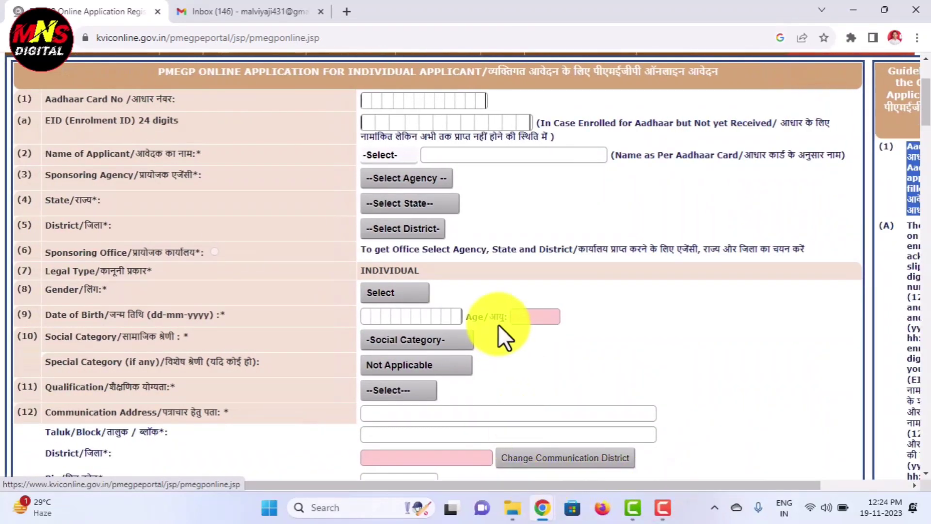